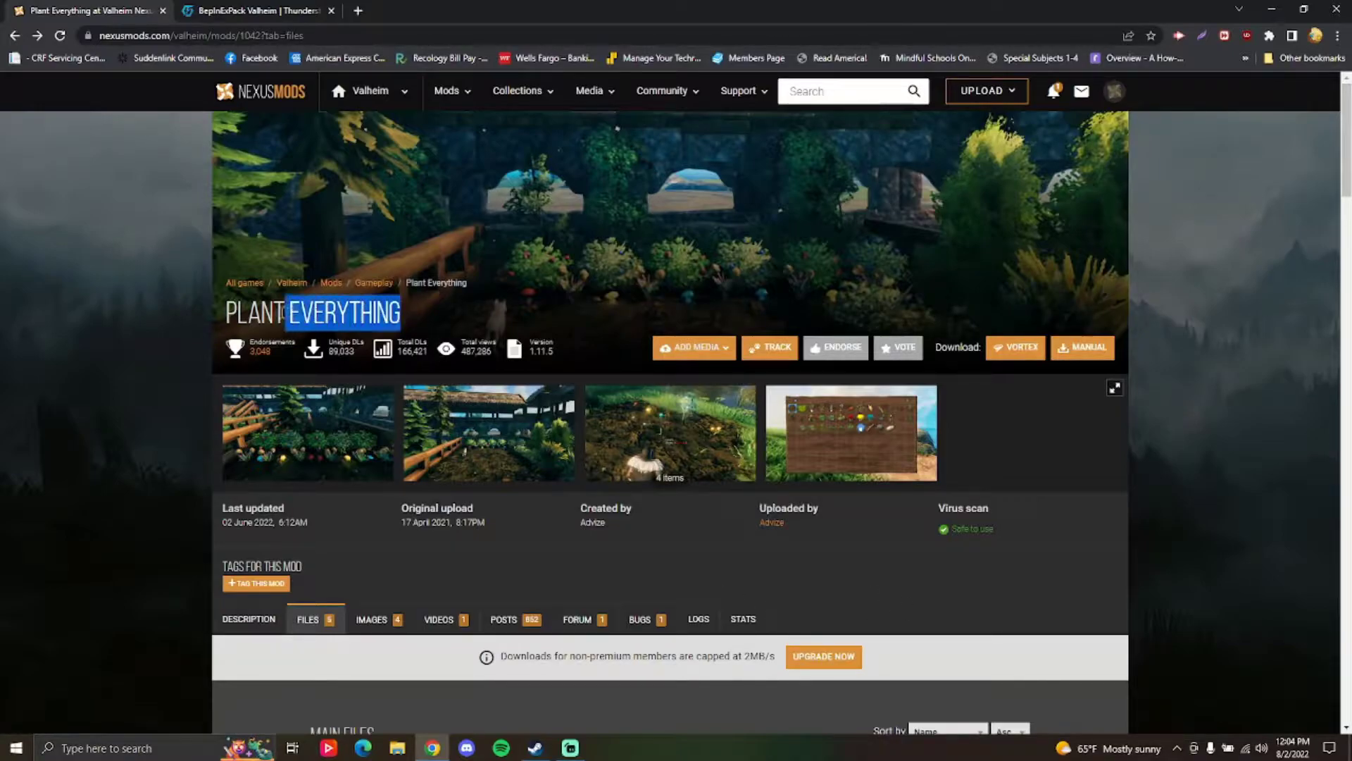
# Start the Manual Download of Plant Everything from its Nexus Mods Main Files
pyautogui.moveTo(407, 313); pyautogui.dragTo(226, 314)
pyautogui.click(319, 315)
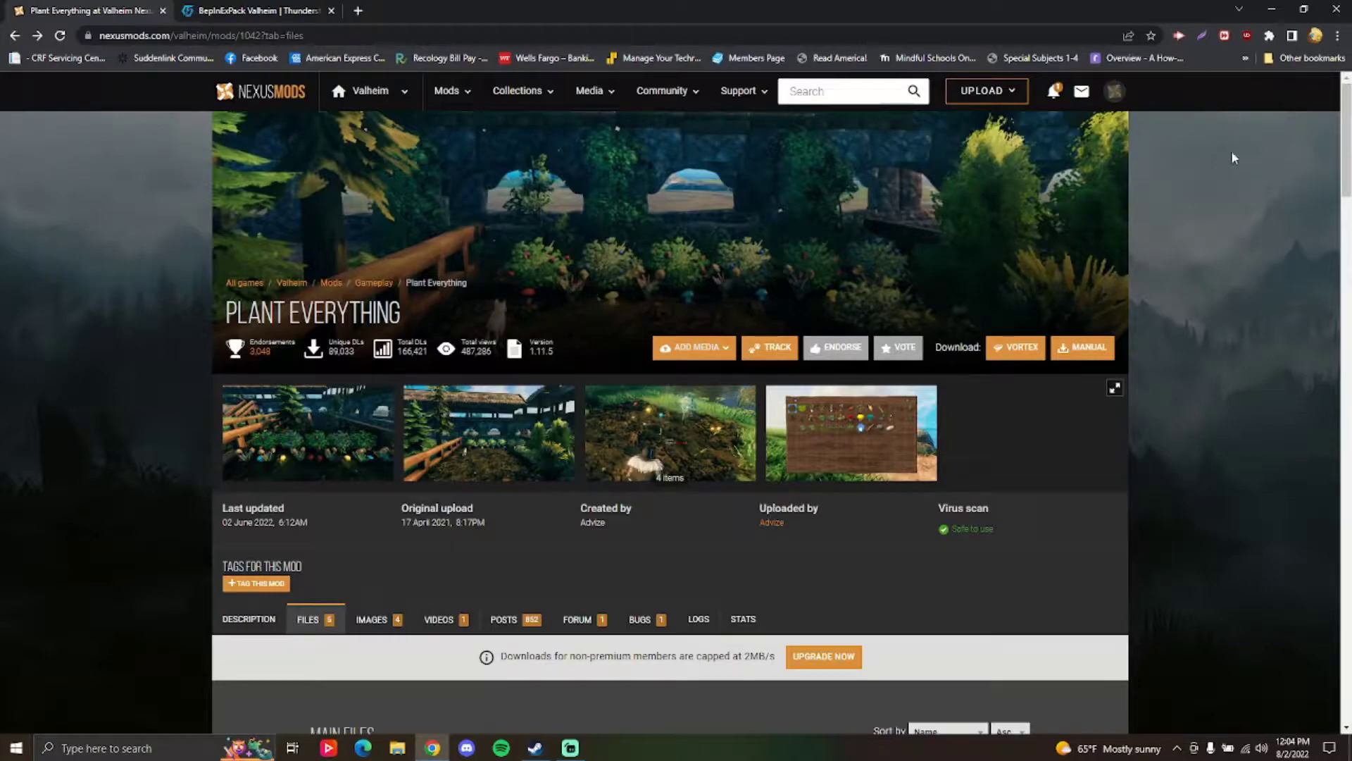
pyautogui.scroll(-4, 579, 445)
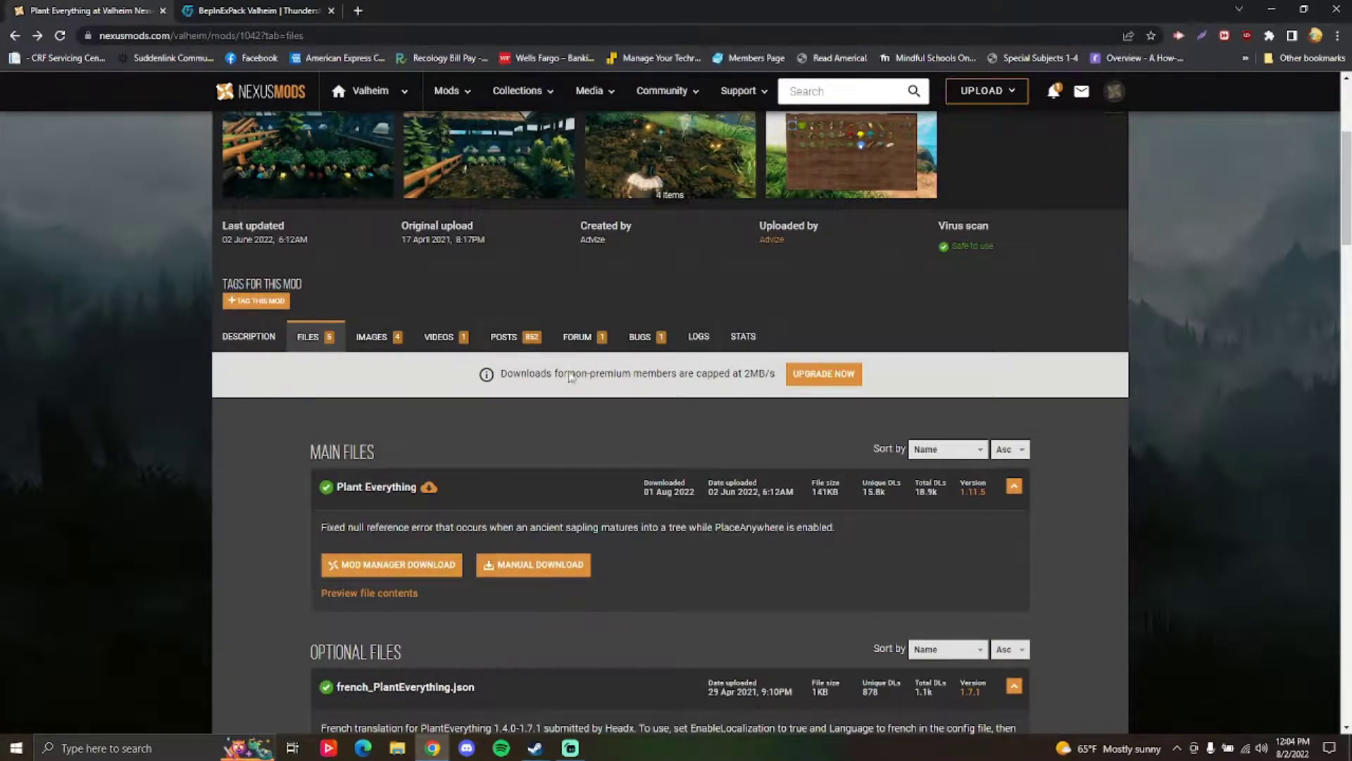
pyautogui.scroll(-2, 672, 490)
pyautogui.scroll(1, 643, 430)
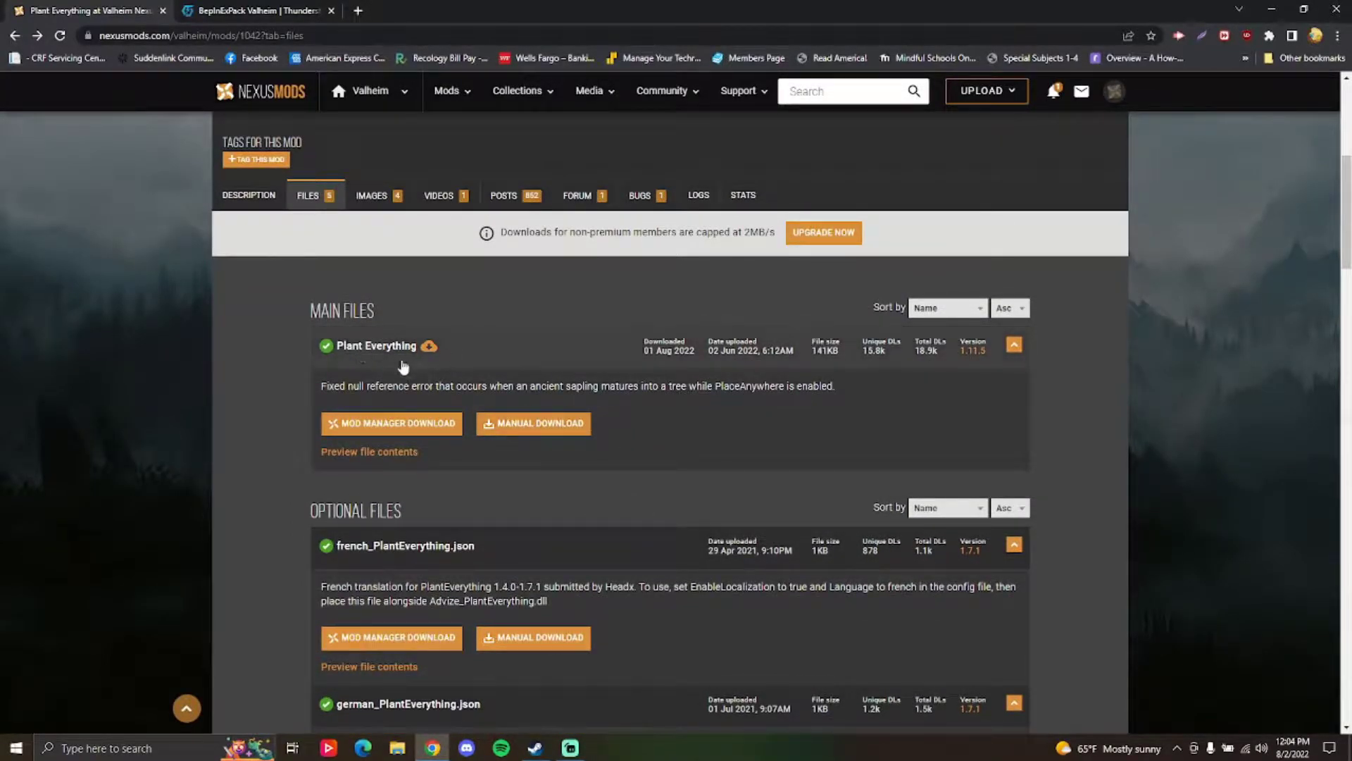
pyautogui.click(544, 428)
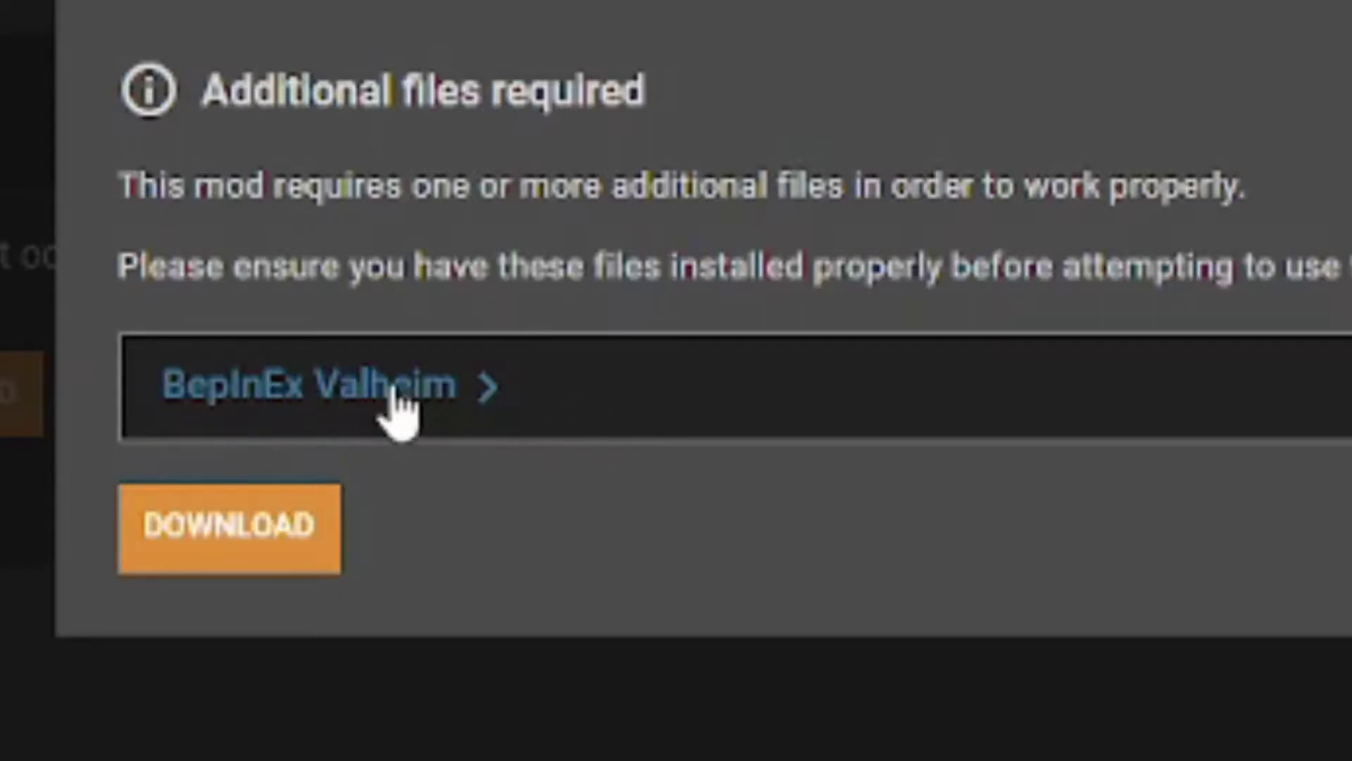
# Download the BepInExPack Valheim zip manually from its Thunderstore page
pyautogui.click(396, 407)
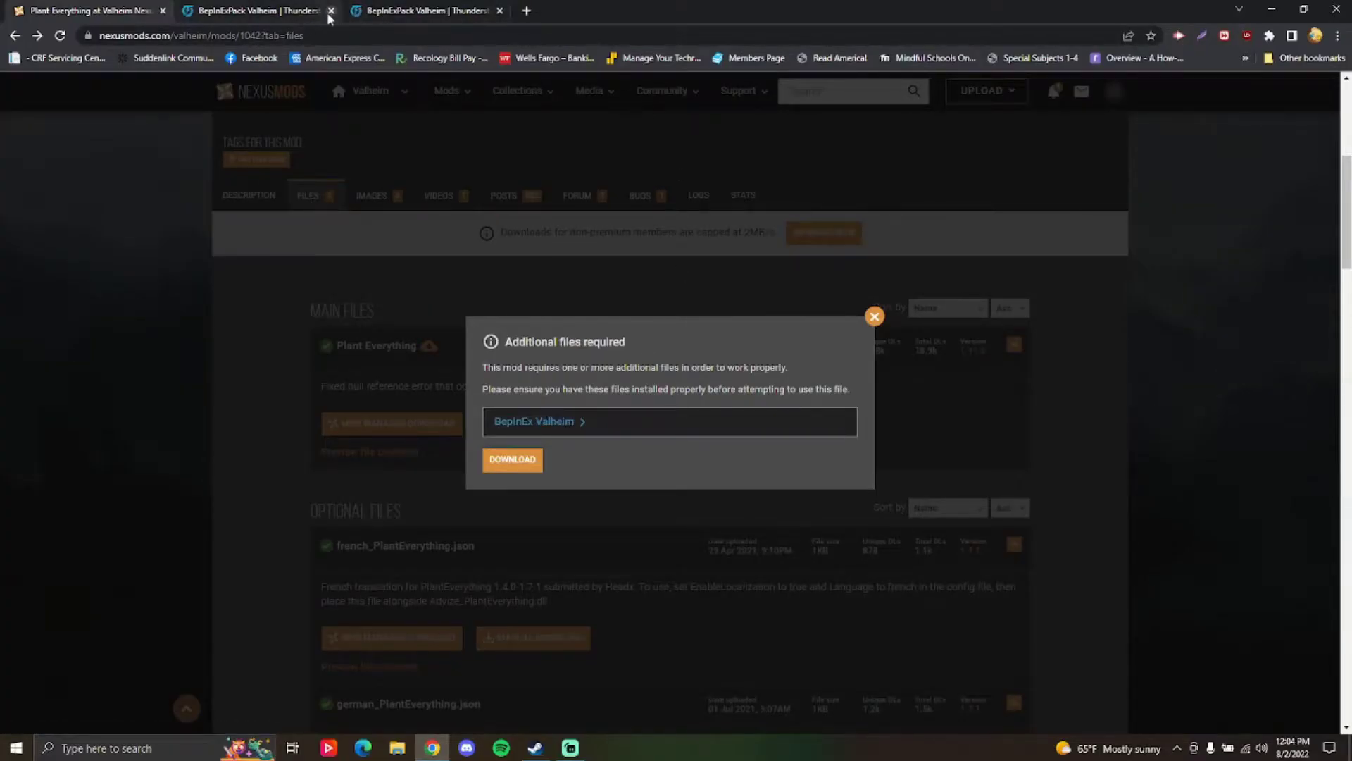
pyautogui.click(330, 11)
pyautogui.click(330, 12)
pyautogui.click(550, 426)
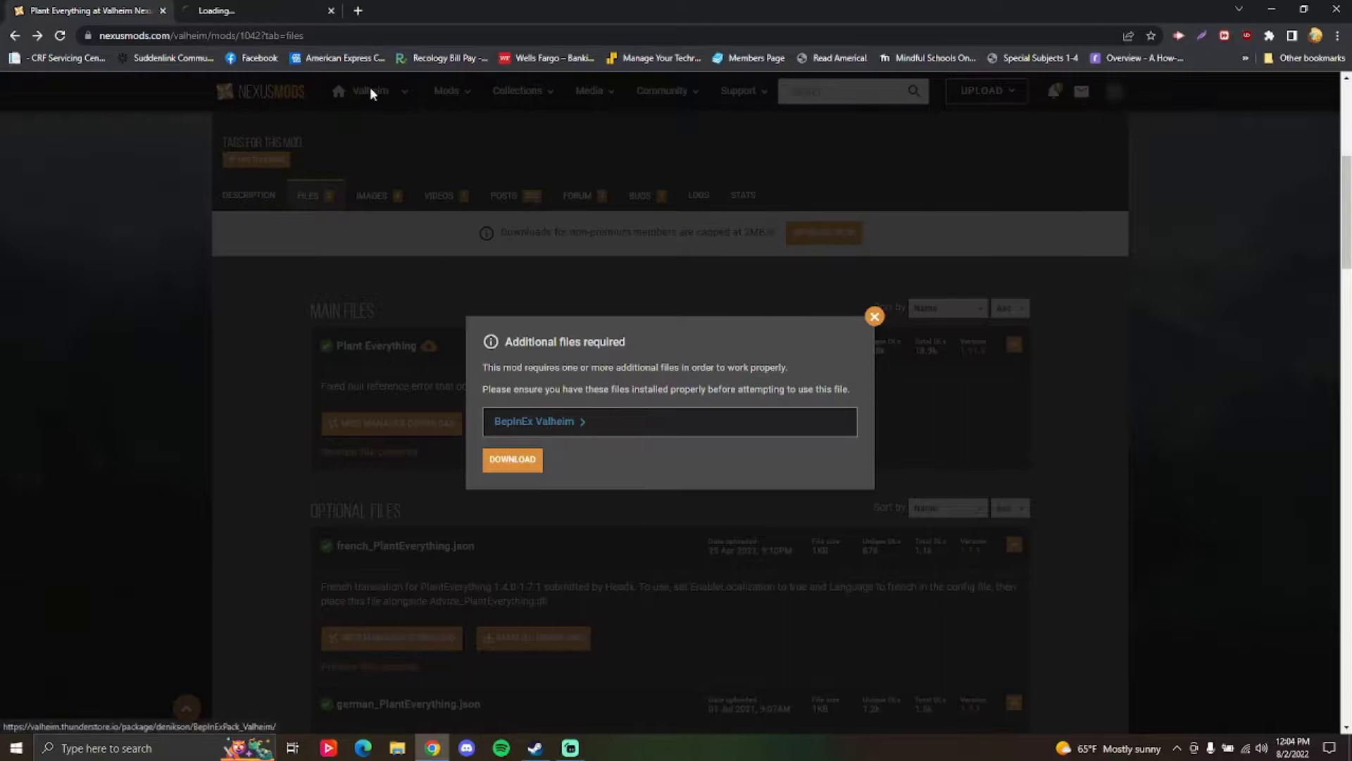
pyautogui.click(265, 13)
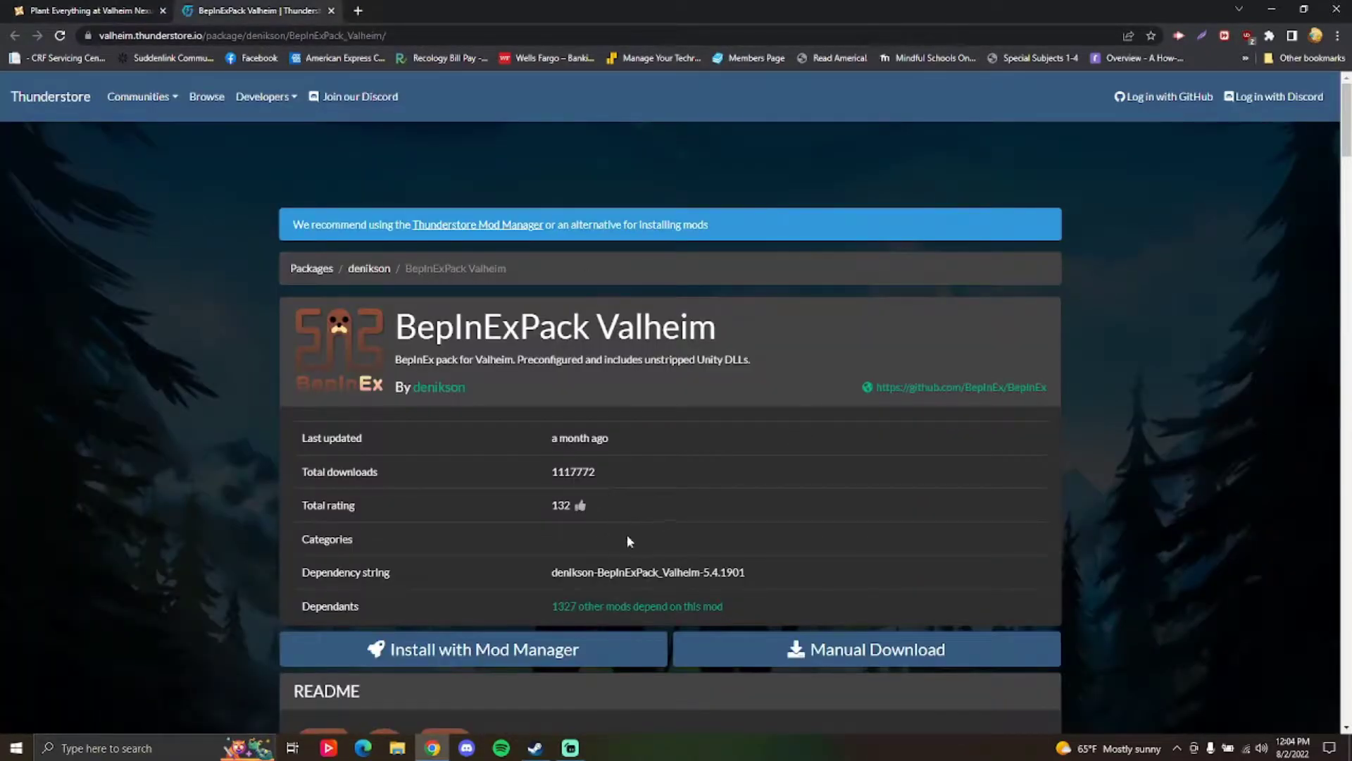
pyautogui.scroll(-2, 579, 549)
pyautogui.scroll(1, 660, 503)
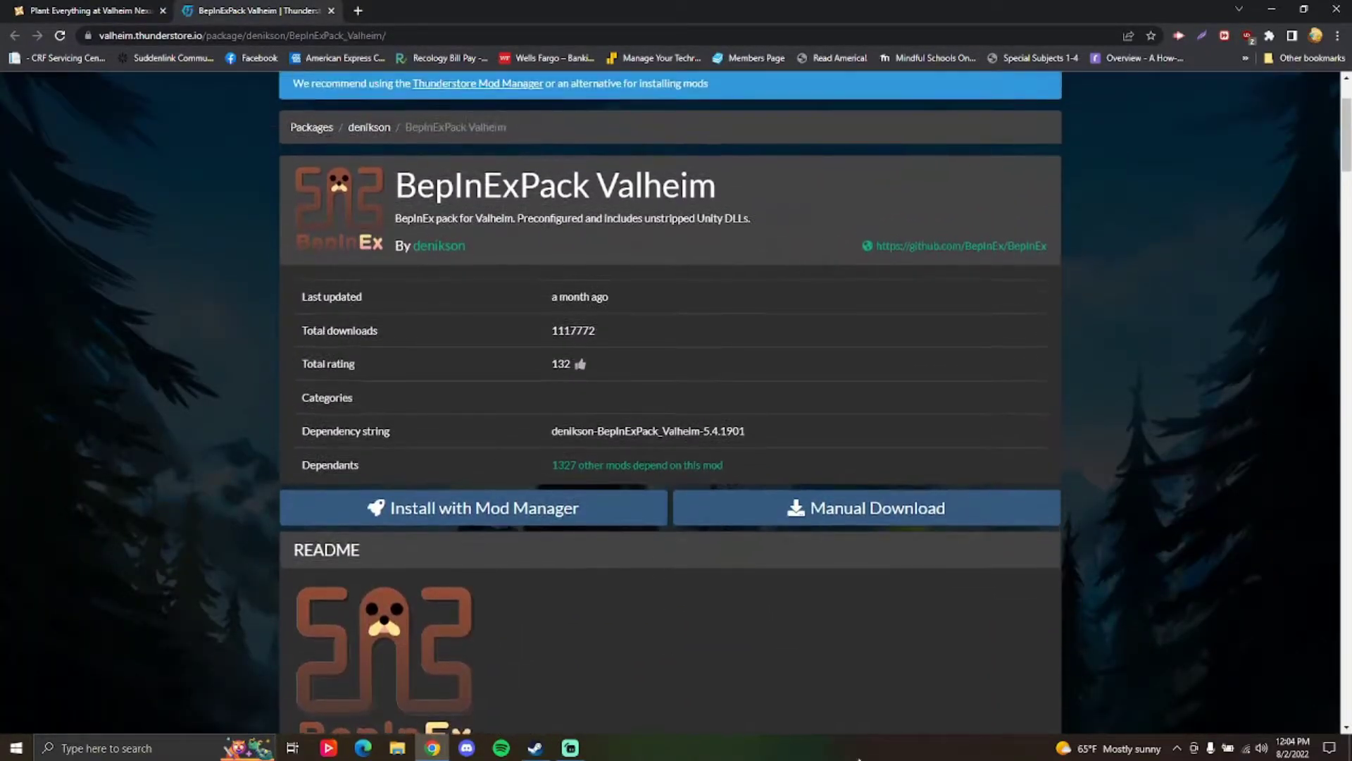
pyautogui.scroll(-1, 633, 563)
pyautogui.click(842, 366)
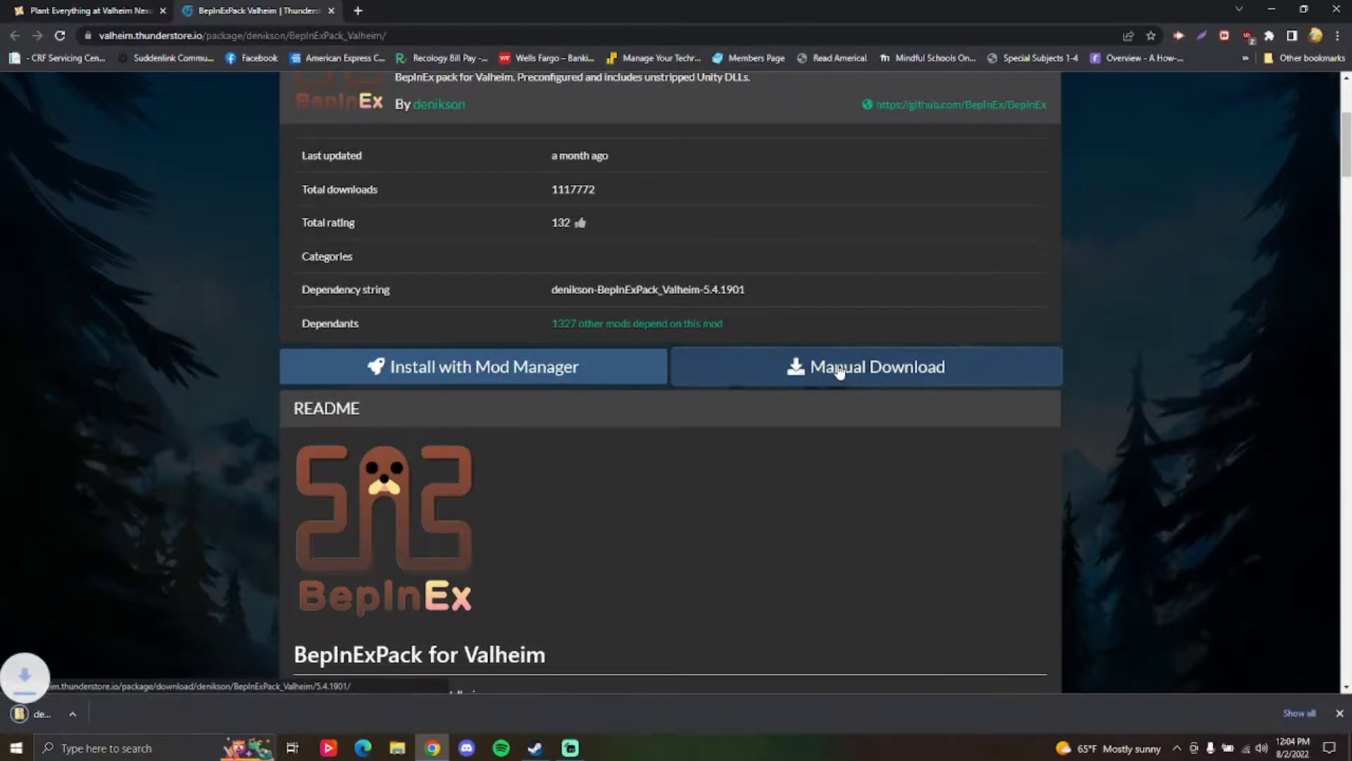
# Download the Plant Everything zip from Nexus Mods with the free Slow Download
pyautogui.click(90, 10)
pyautogui.click(513, 439)
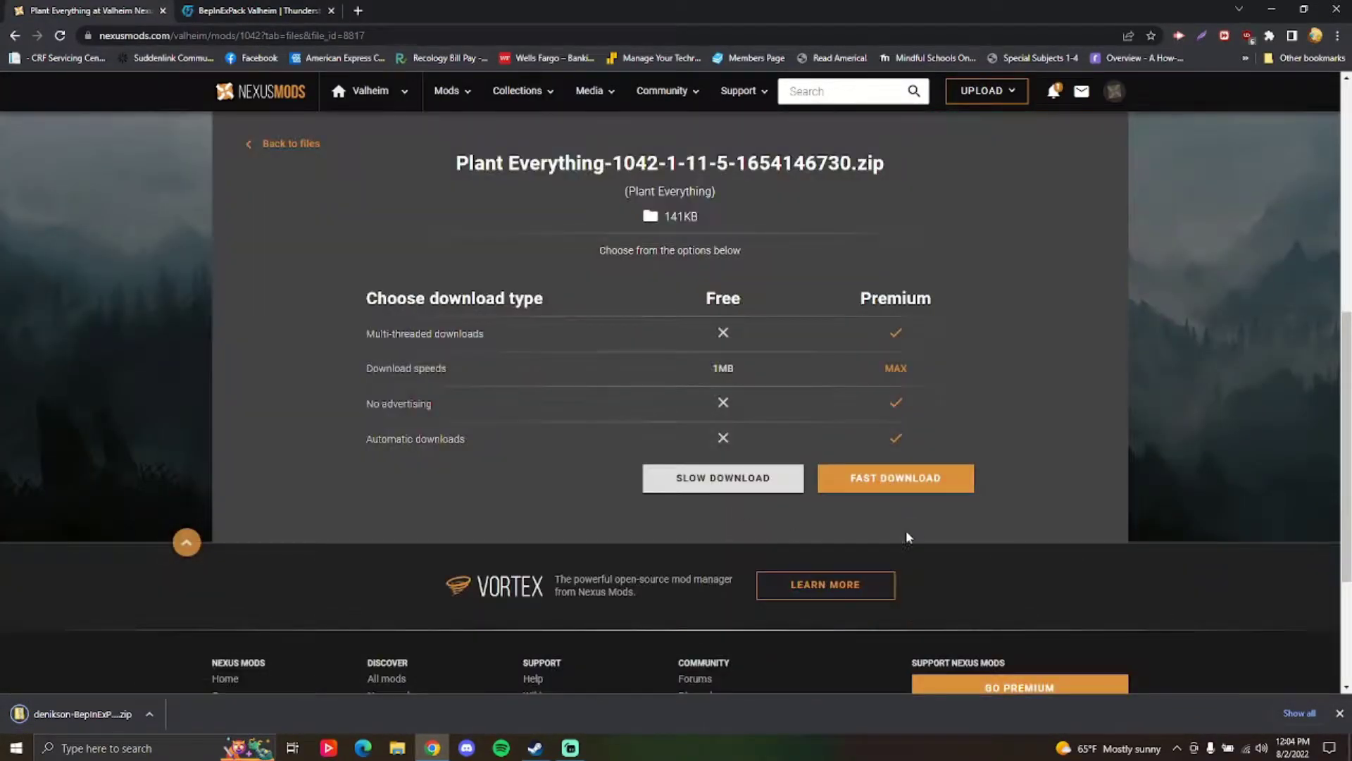
pyautogui.click(724, 478)
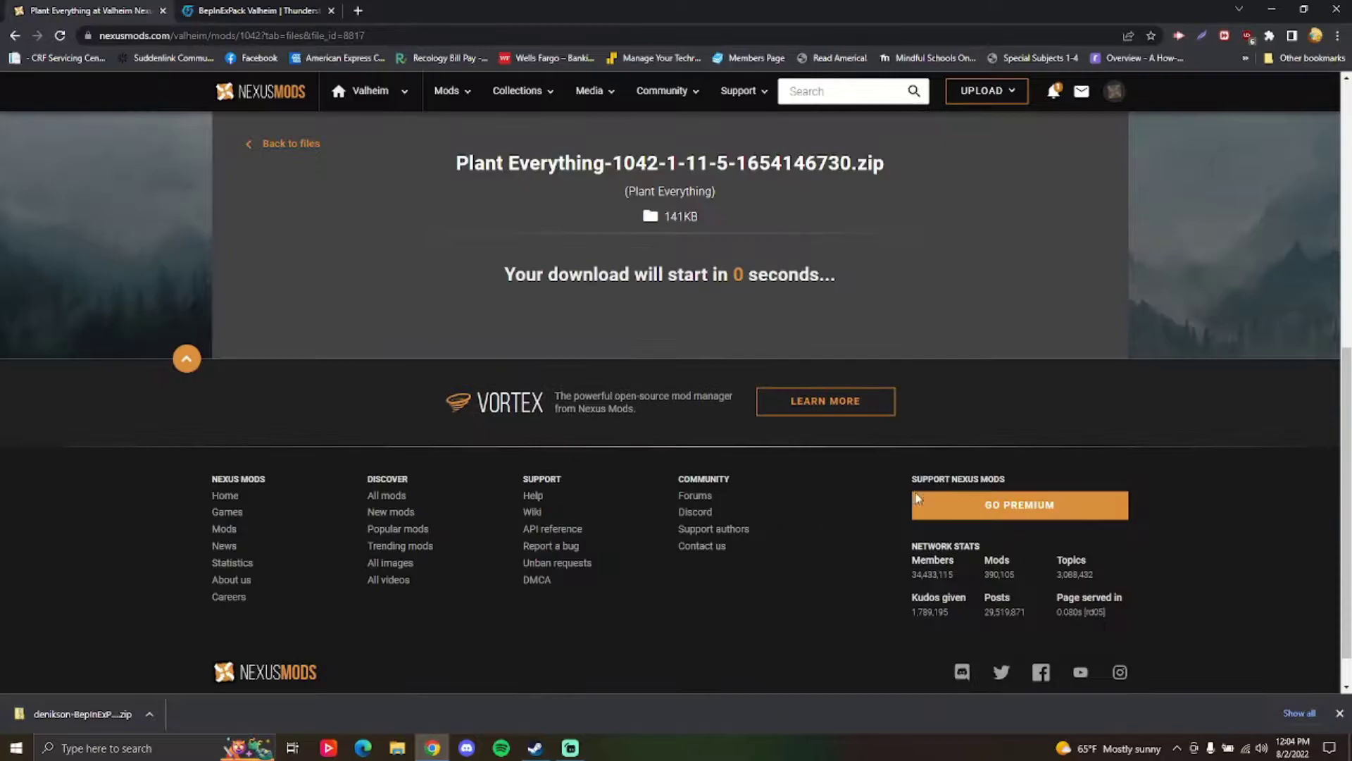
# Browse Valheim's local installation files from its Steam library Manage menu
pyautogui.click(535, 747)
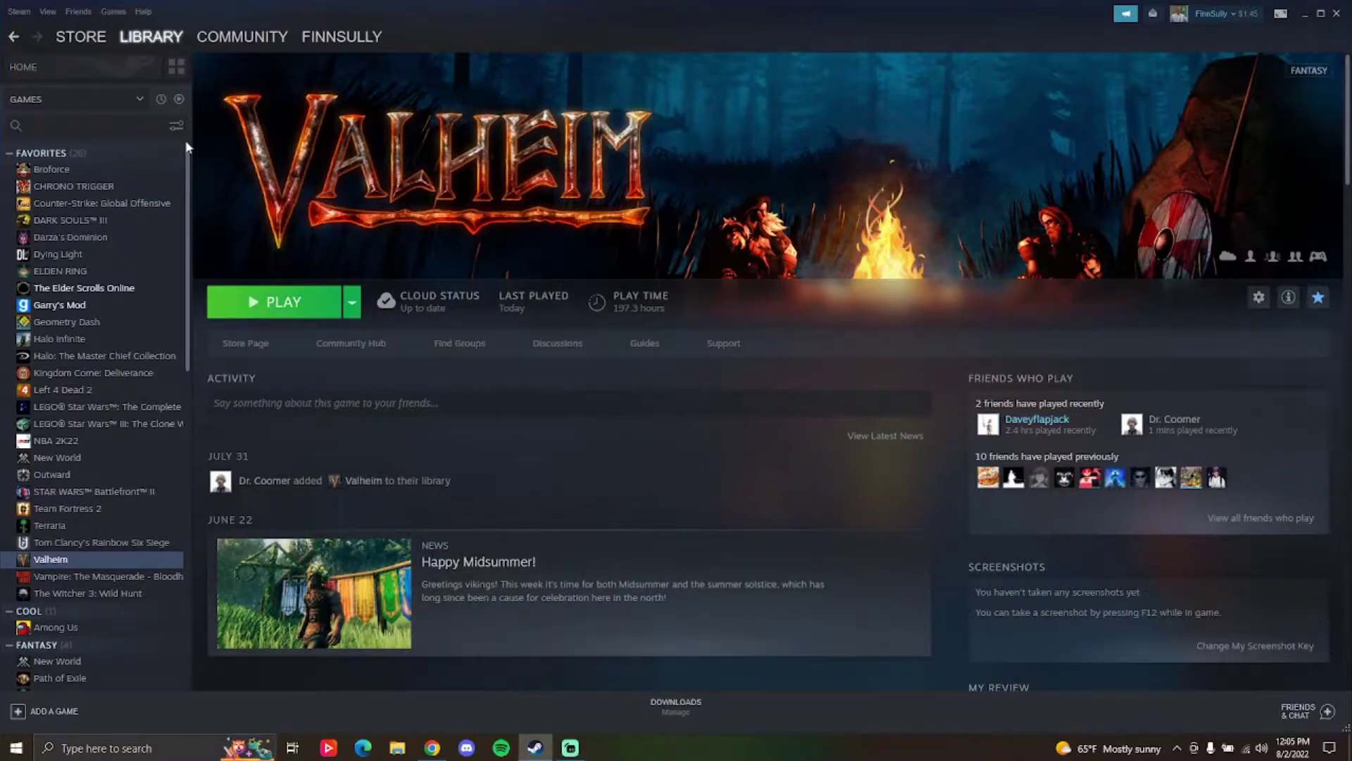
pyautogui.click(1257, 298)
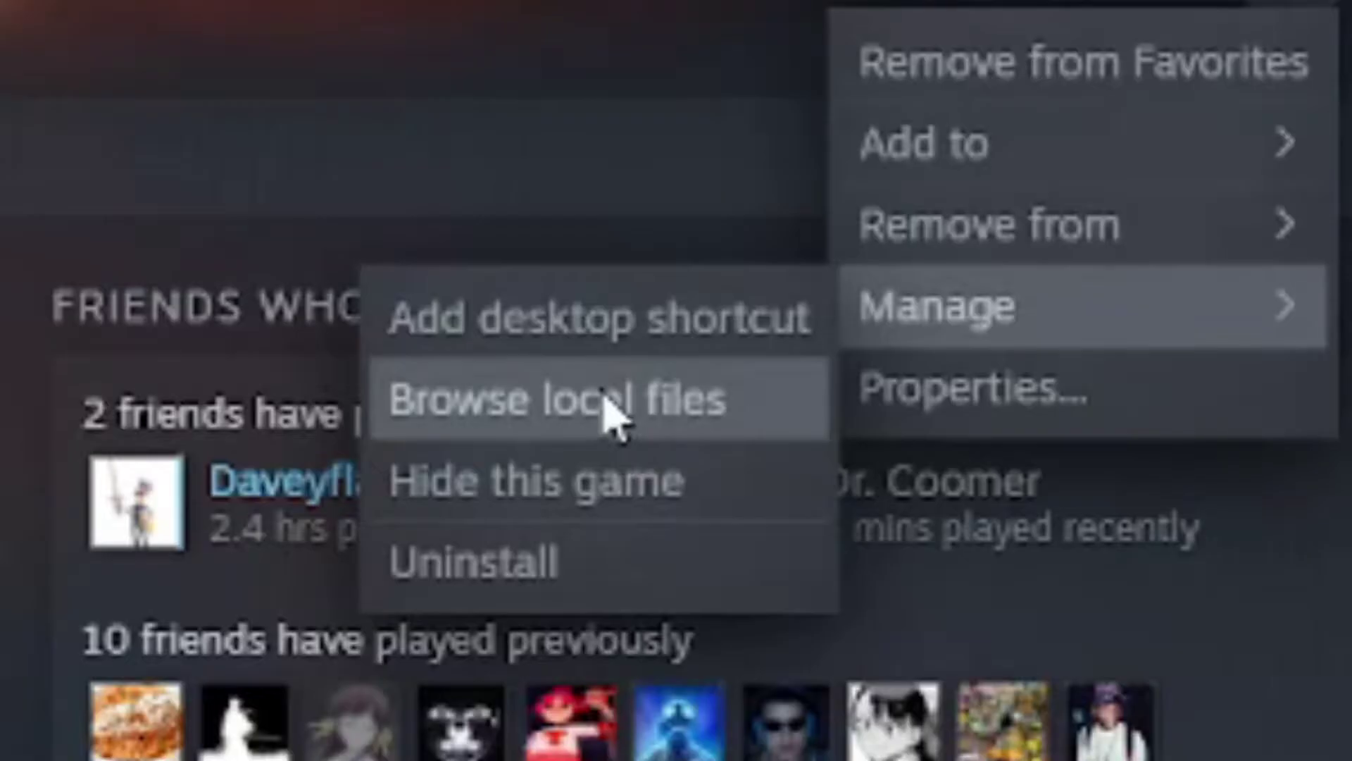
pyautogui.click(614, 413)
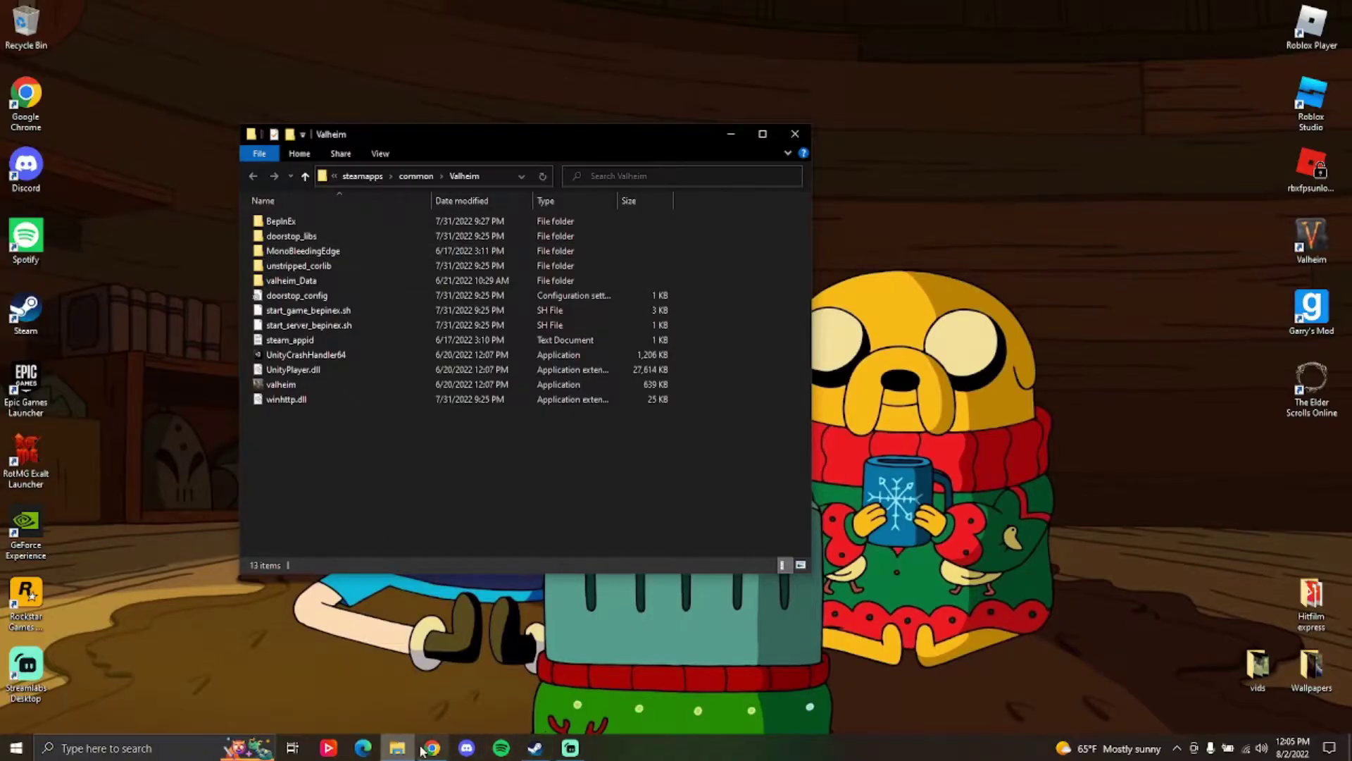
# Open the BepInEx pack and Plant Everything zips and arrange them beside Valheim's folder
pyautogui.click(432, 749)
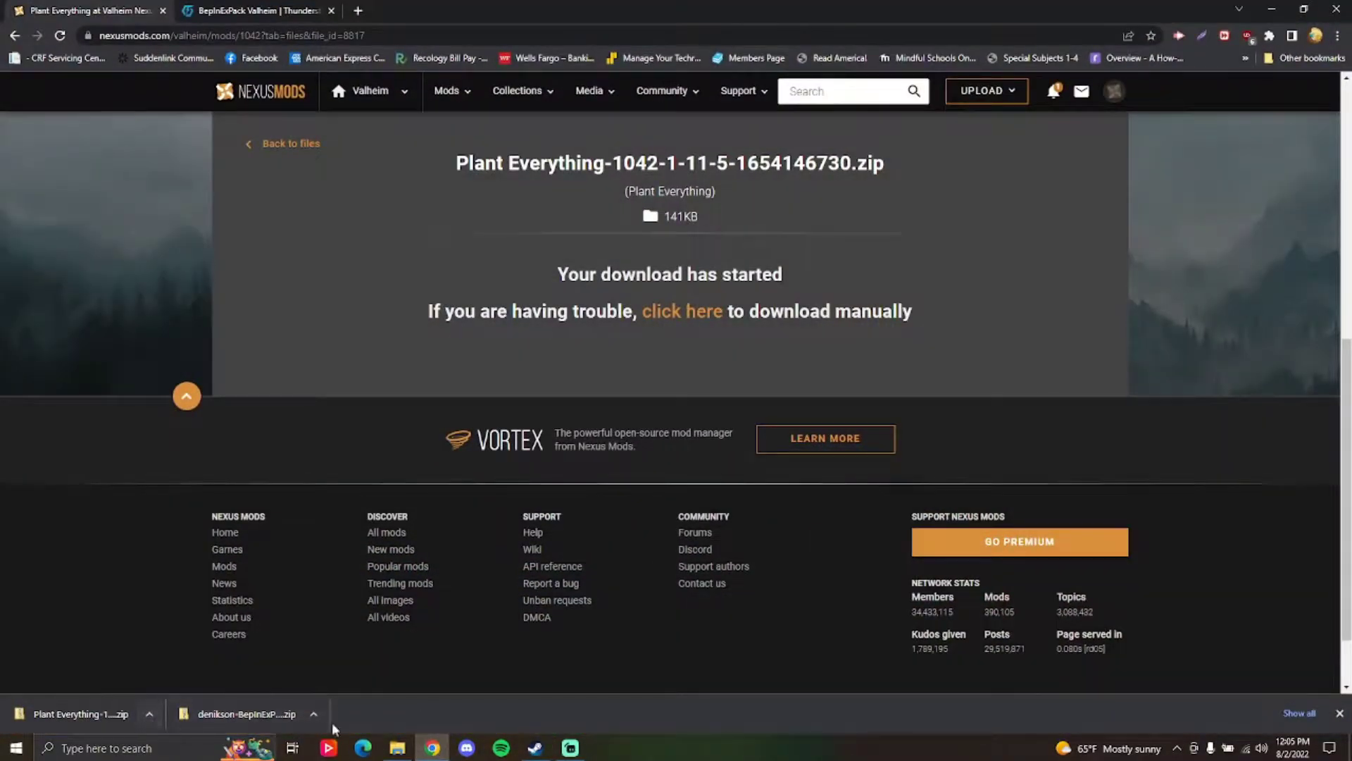
pyautogui.click(313, 714)
pyautogui.click(358, 618)
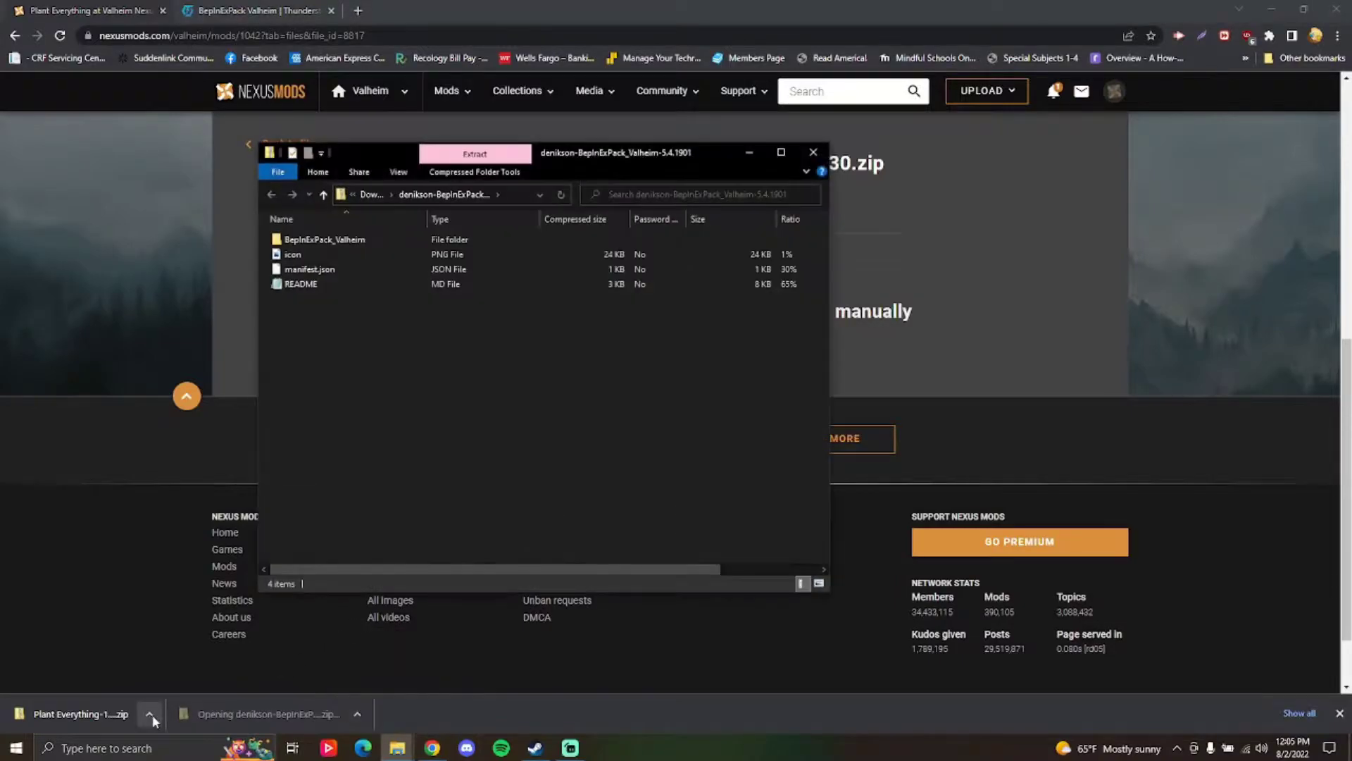
pyautogui.click(152, 714)
pyautogui.click(170, 619)
pyautogui.click(1273, 9)
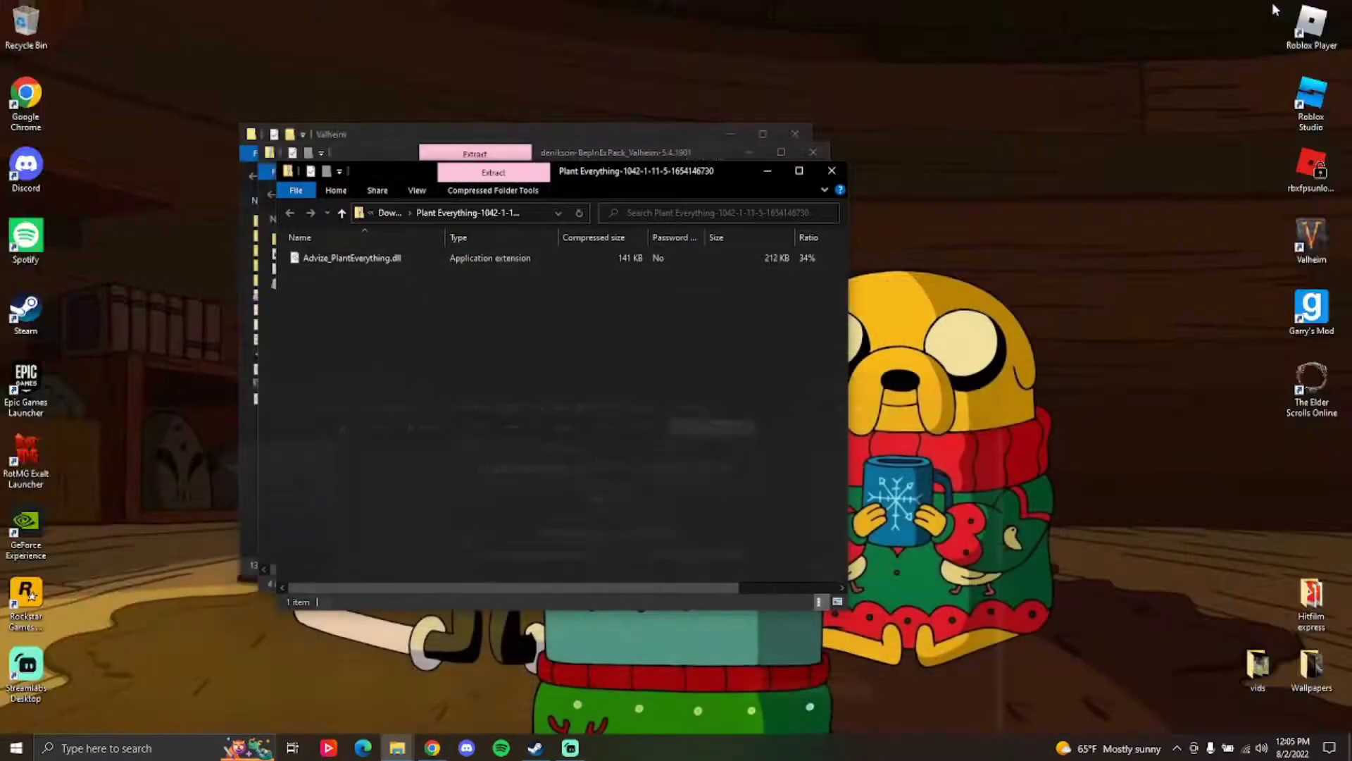
pyautogui.moveTo(719, 178); pyautogui.dragTo(1181, 284)
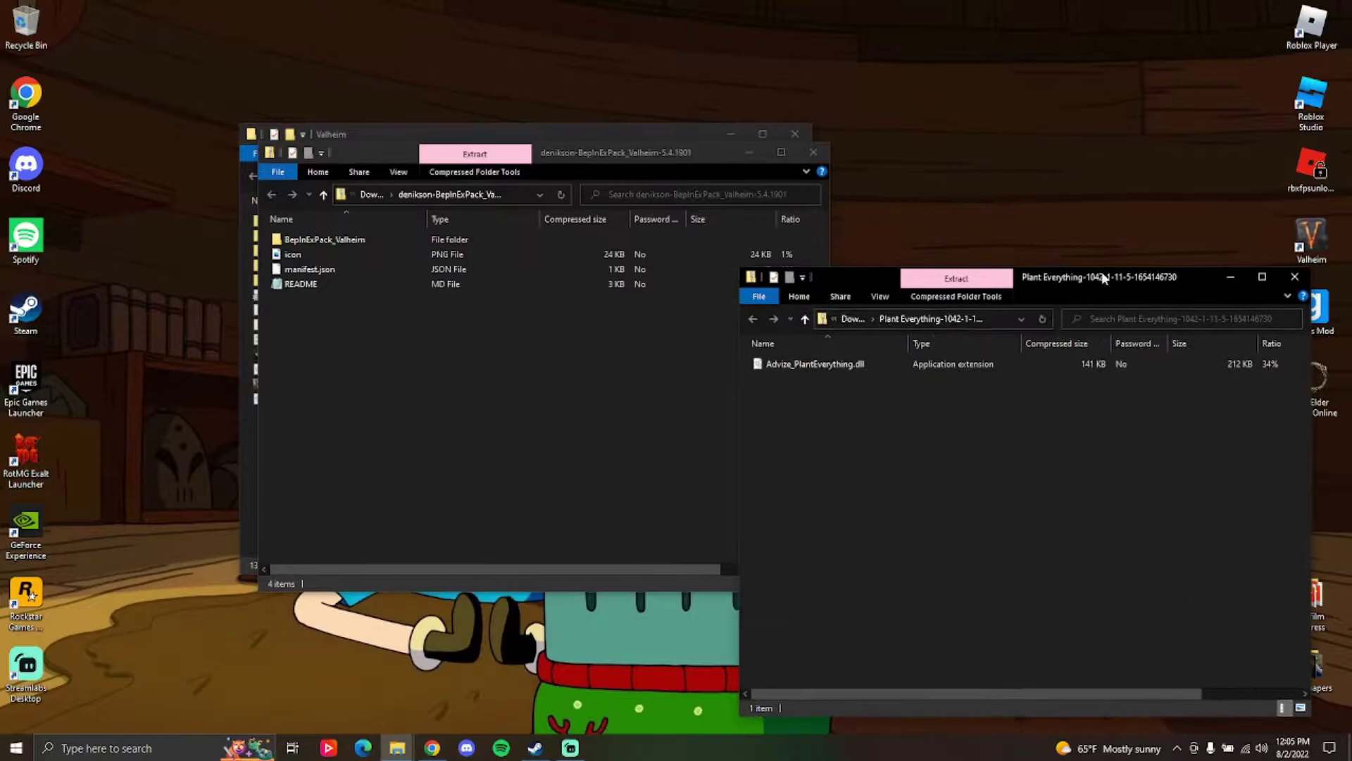
pyautogui.moveTo(707, 154); pyautogui.dragTo(1104, 153)
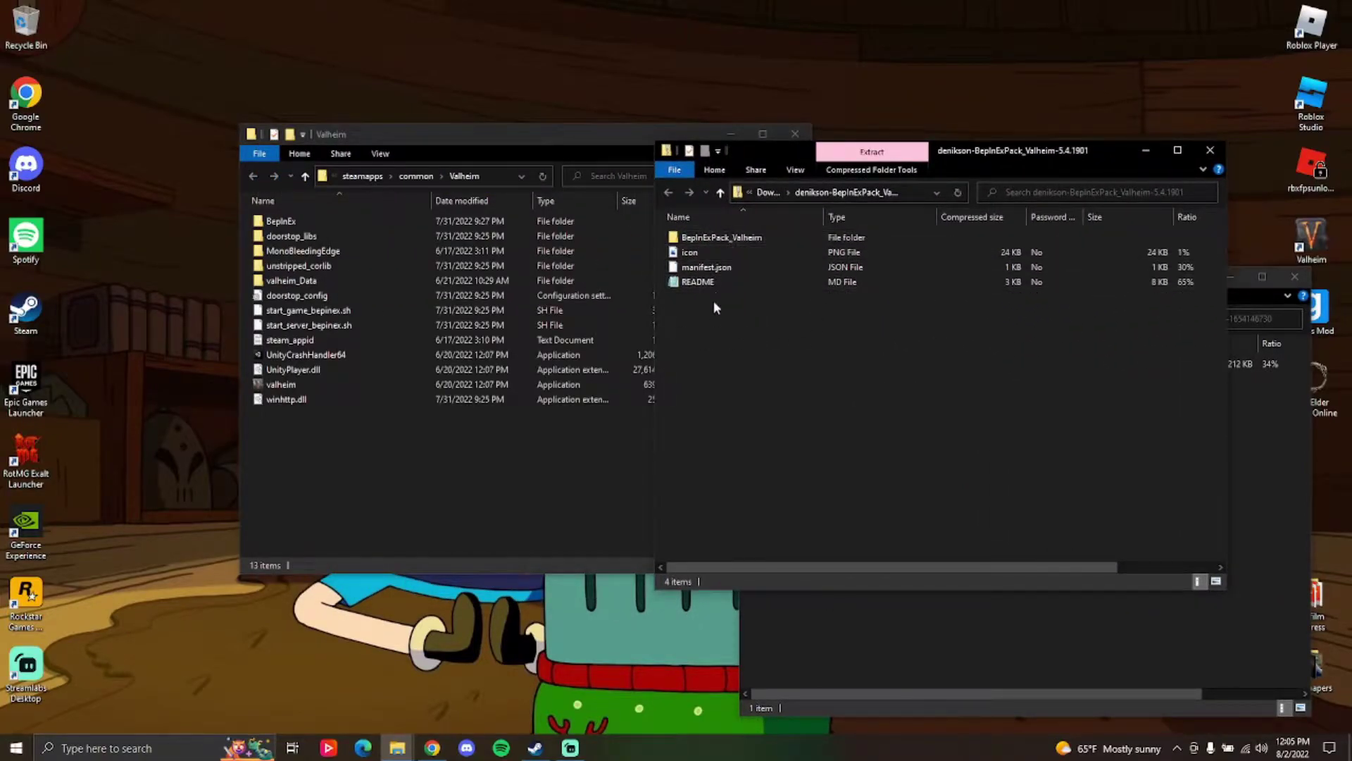
# Permanently delete icon, manifest.json and README from the BepInEx pack
pyautogui.moveTo(721, 304); pyautogui.dragTo(692, 255)
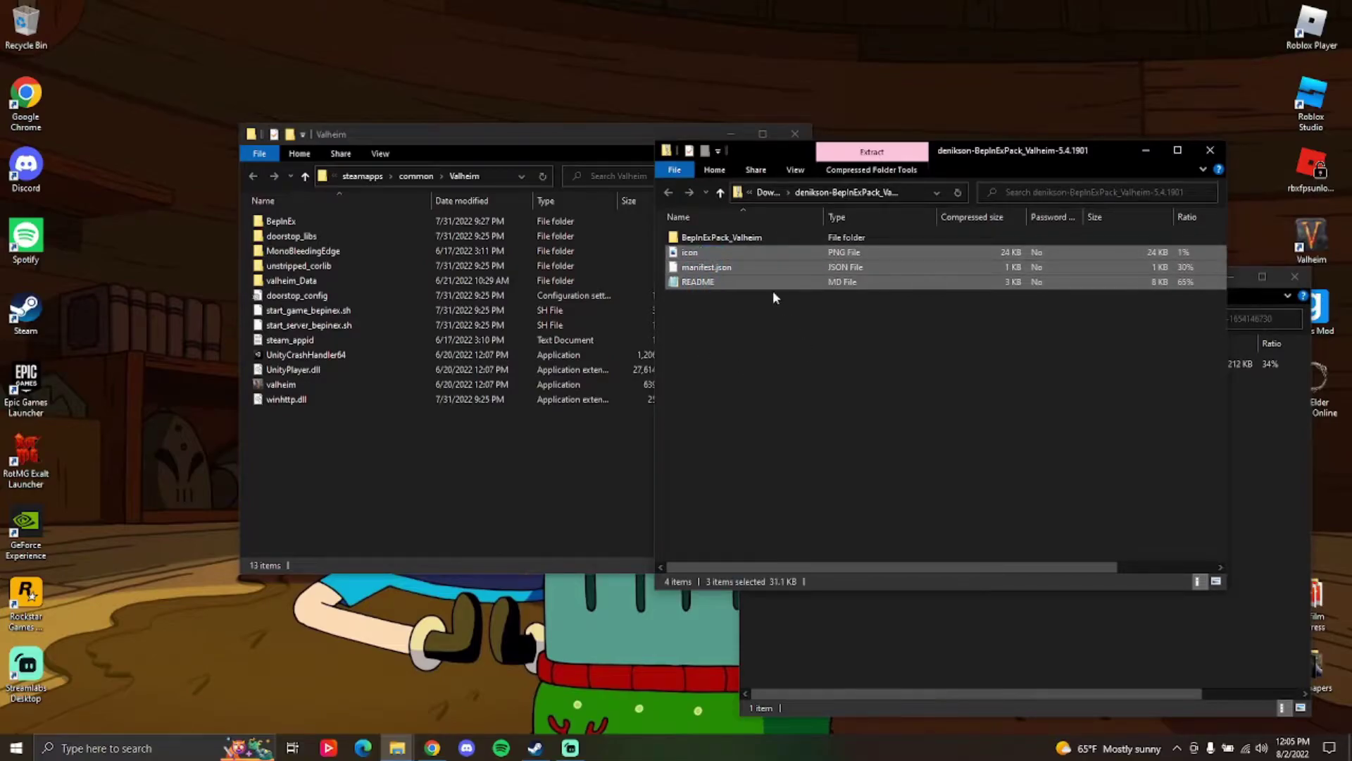
pyautogui.rightClick(802, 281)
pyautogui.click(834, 336)
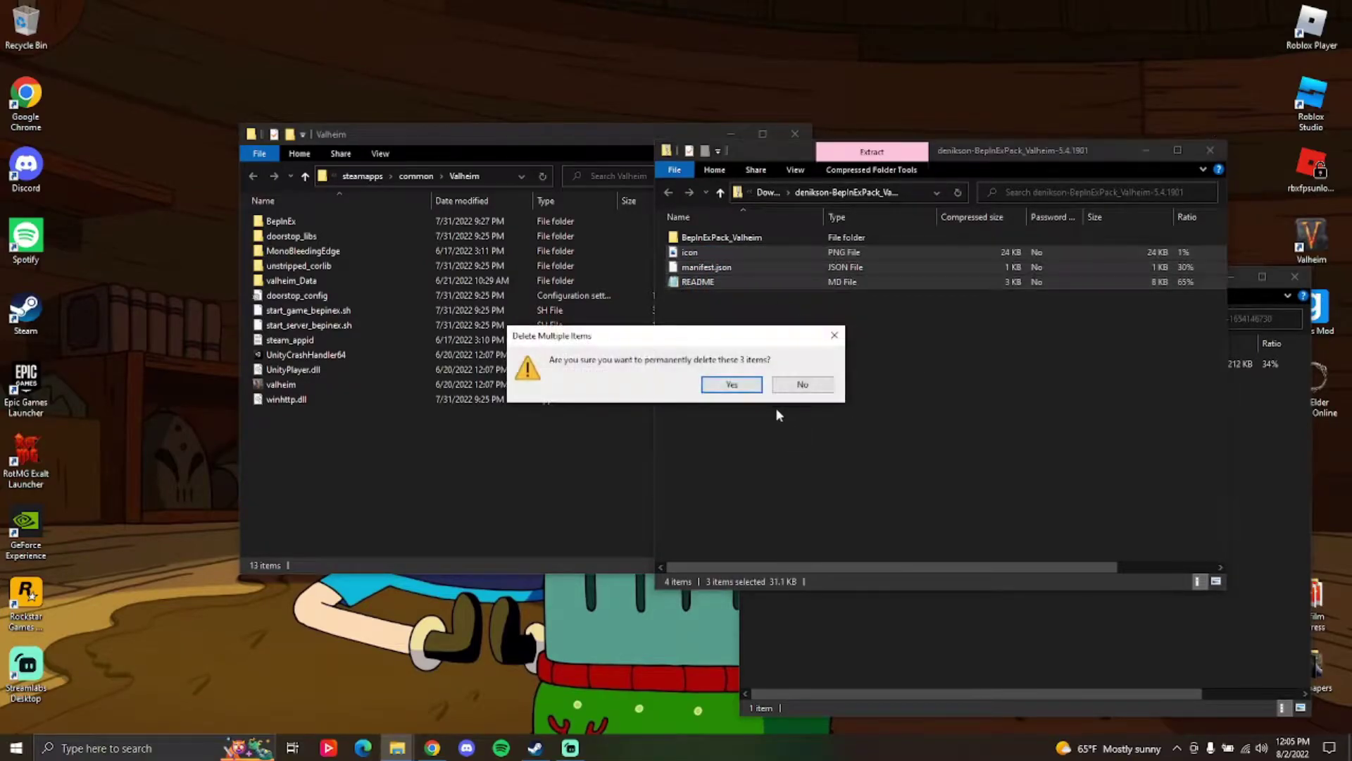
pyautogui.click(745, 388)
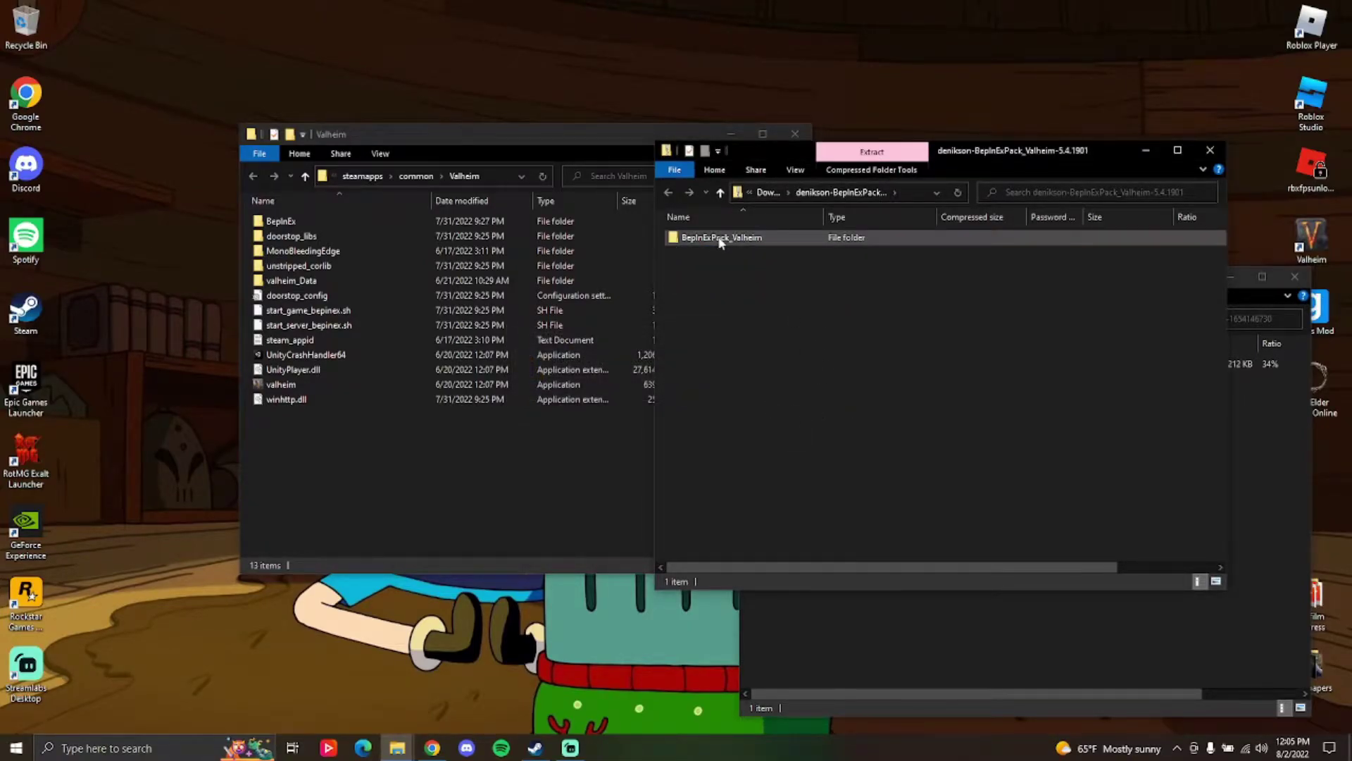
# Select all seven items in BepInExPack_Valheim for Valheim's folder, then close the pack window
pyautogui.doubleClick(718, 238)
pyautogui.moveTo(781, 386); pyautogui.dragTo(800, 234)
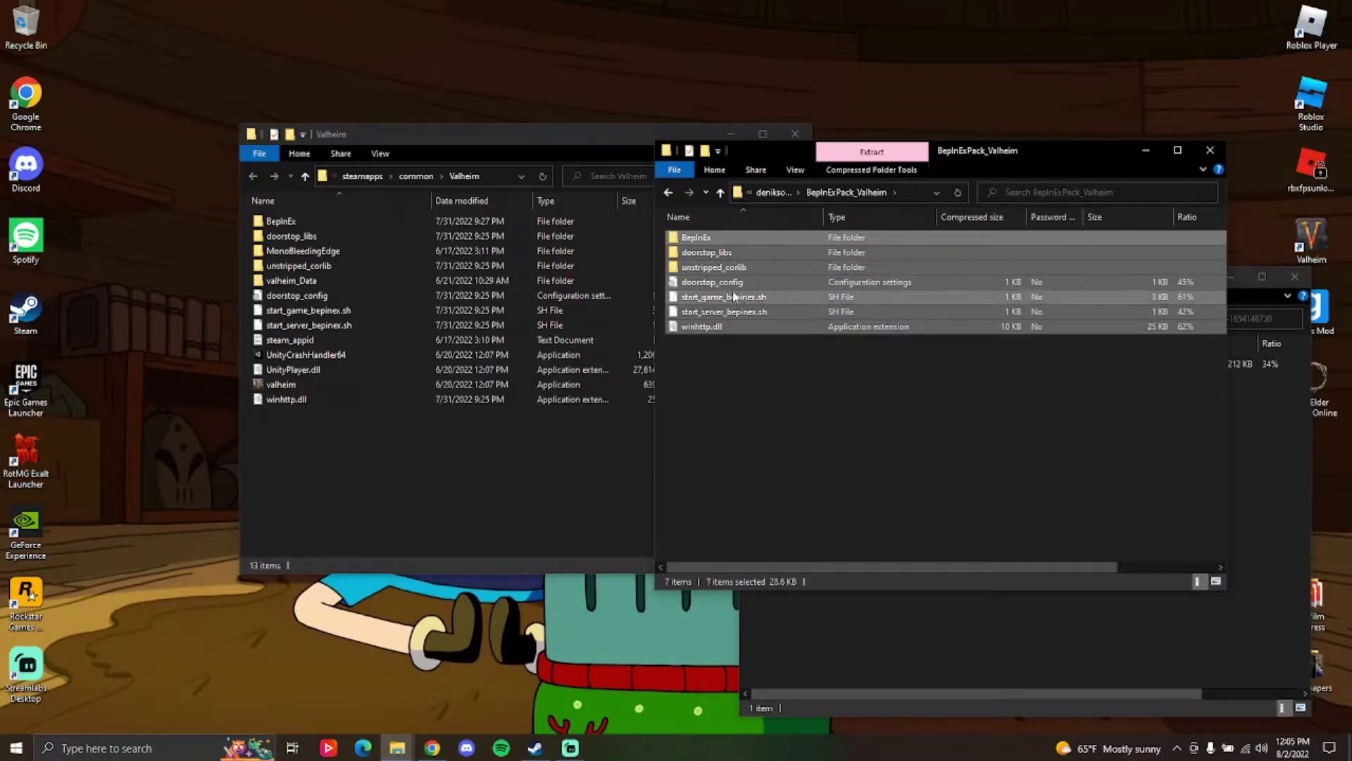
pyautogui.click(437, 463)
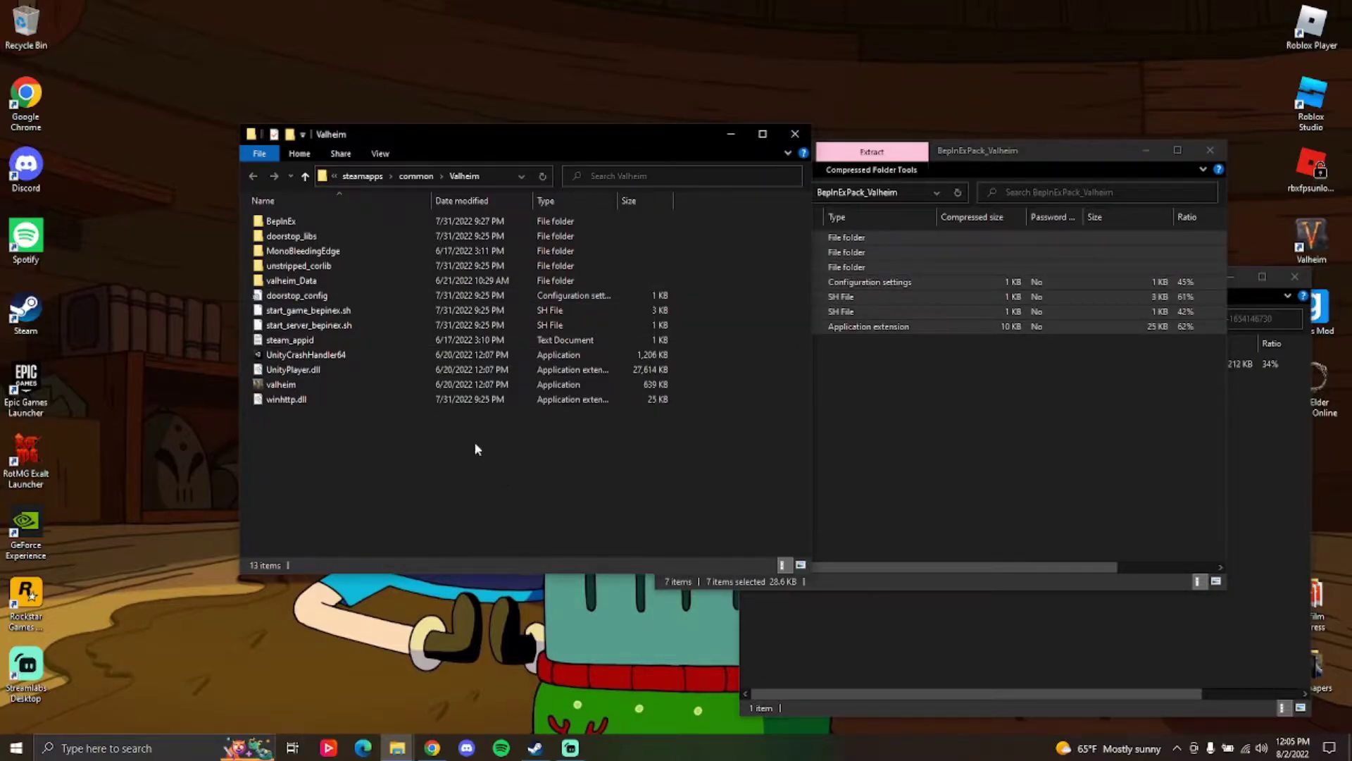
pyautogui.click(963, 431)
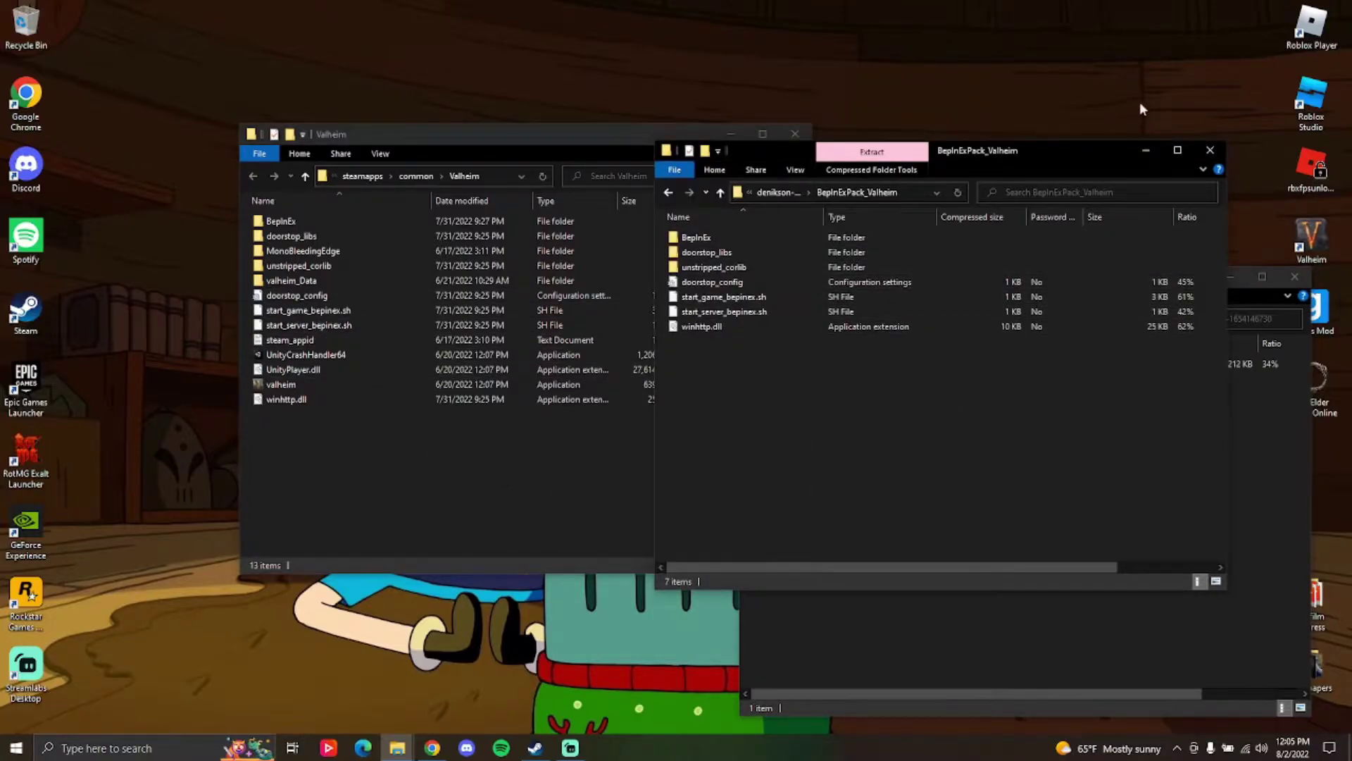
pyautogui.click(1218, 149)
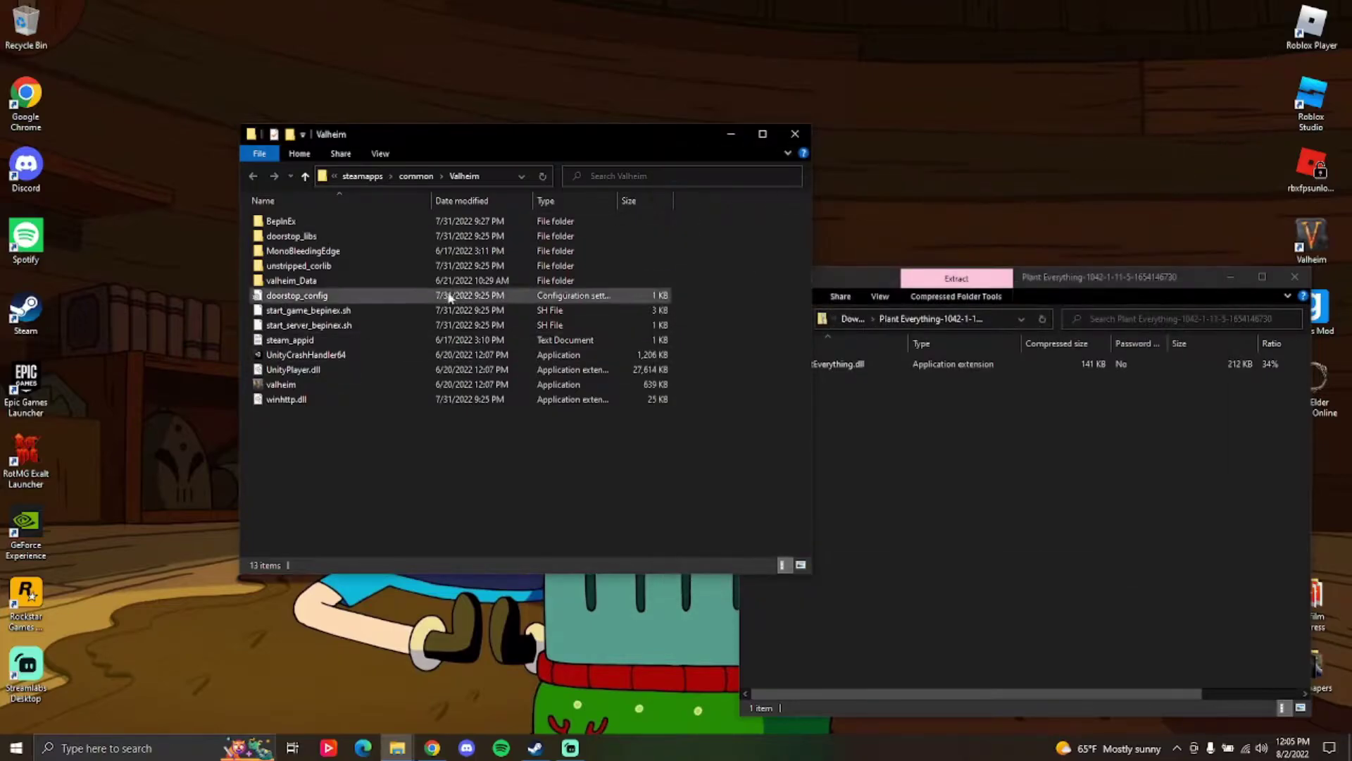
pyautogui.moveTo(281, 221)
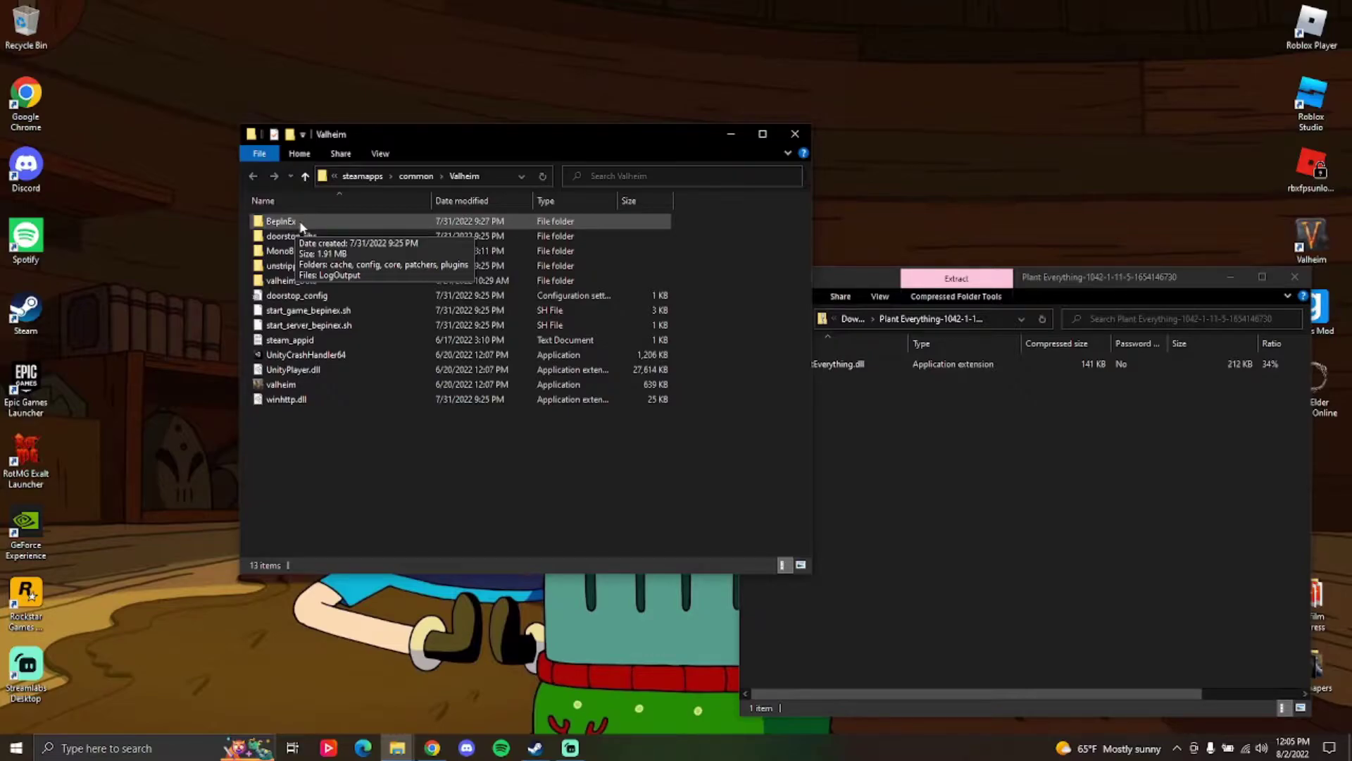
# Check BepInEx > plugins for Advize_PlantEverything.dll, moving the archive window higher
pyautogui.doubleClick(301, 225)
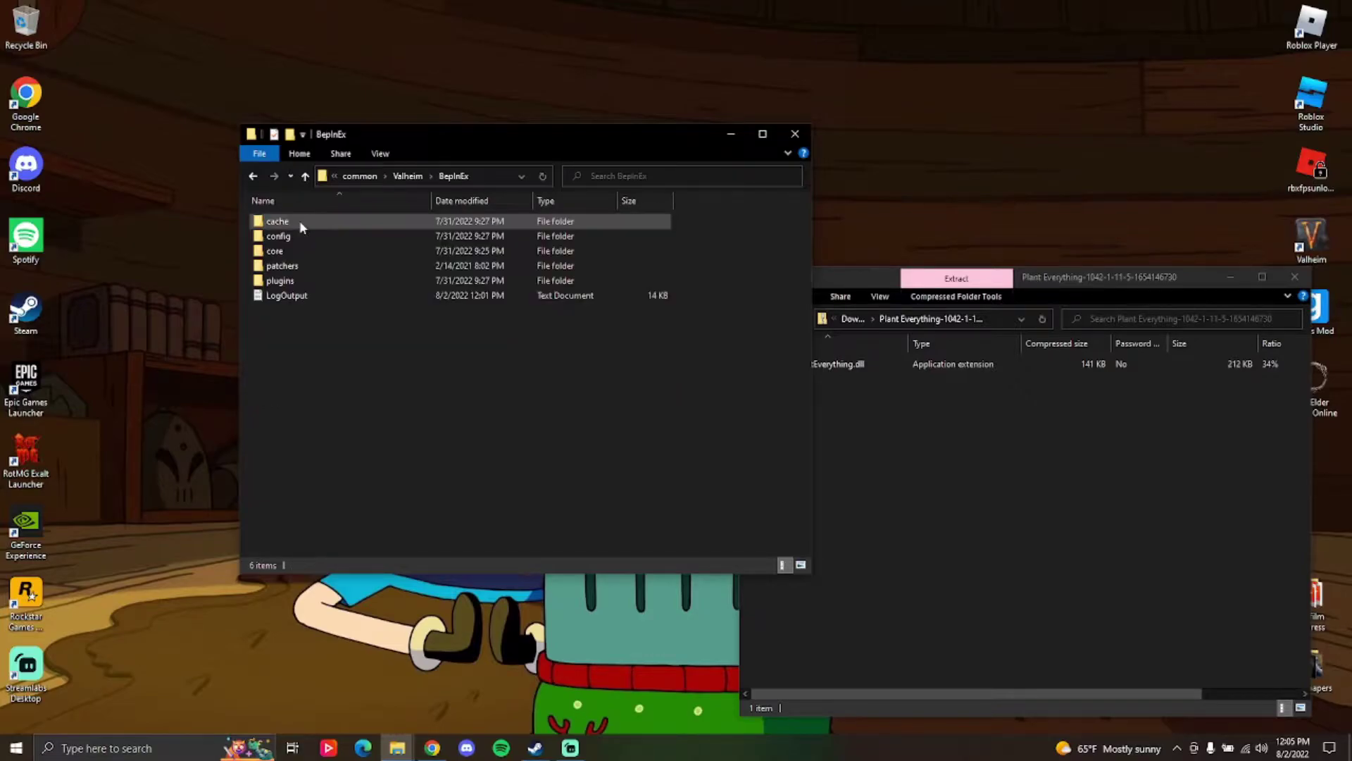
pyautogui.doubleClick(314, 281)
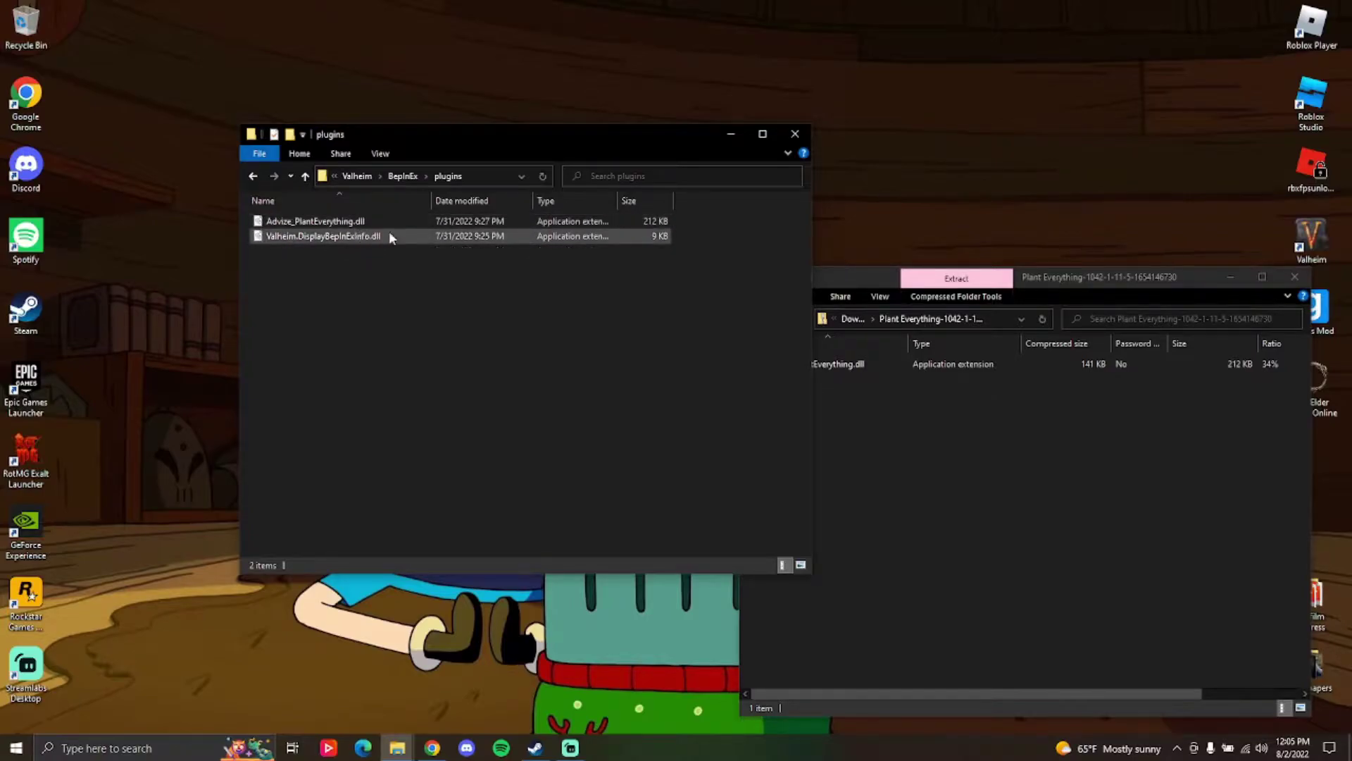
pyautogui.moveTo(1071, 276); pyautogui.dragTo(1065, 147)
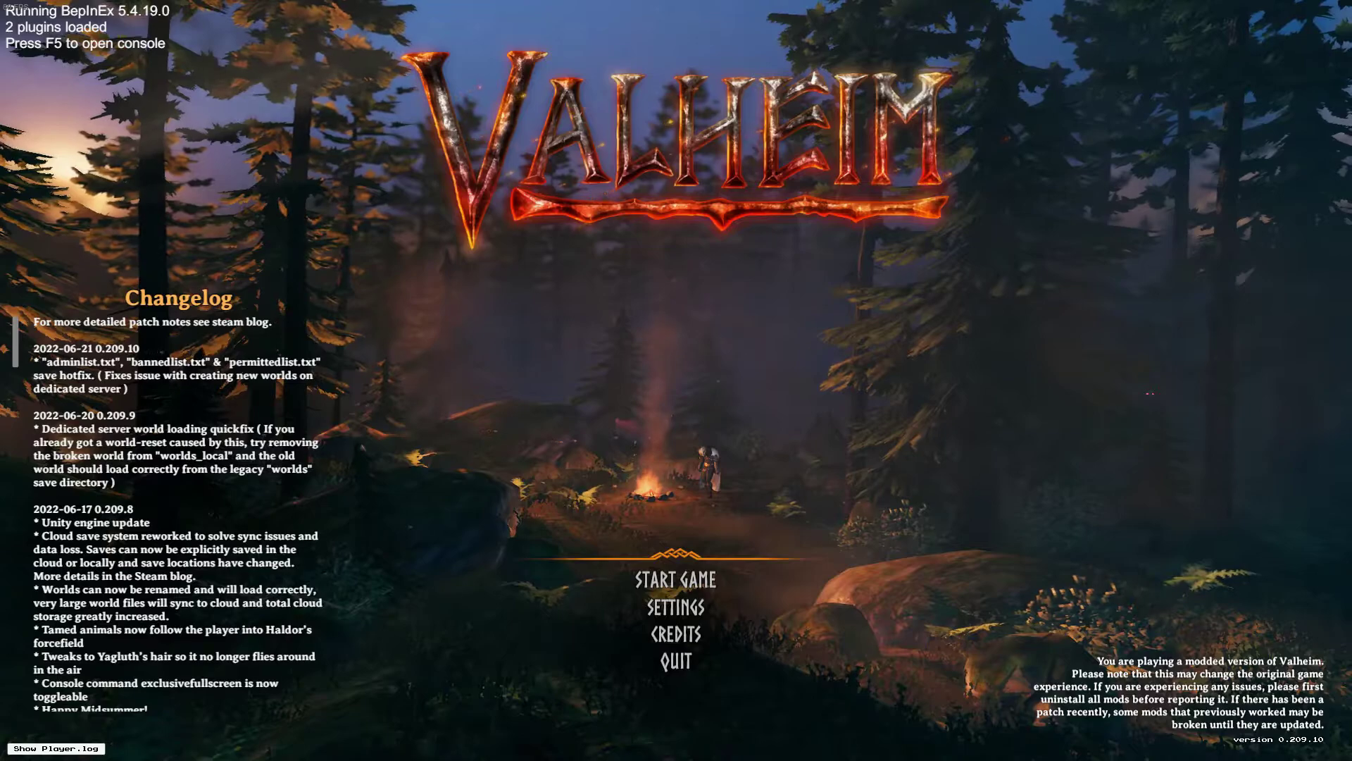
# Continue to character selection and walk Arne along the Meadows stone path
pyautogui.click(676, 579)
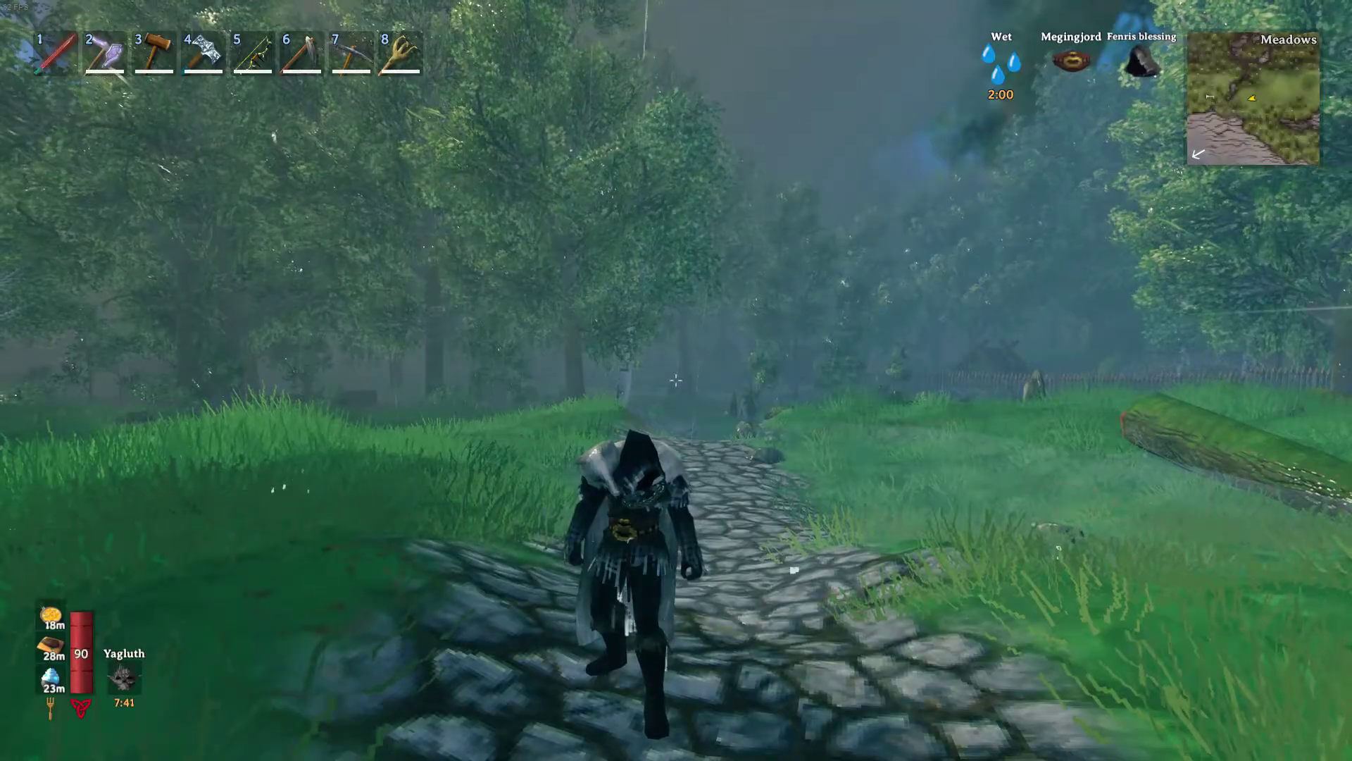
pyautogui.press('w')
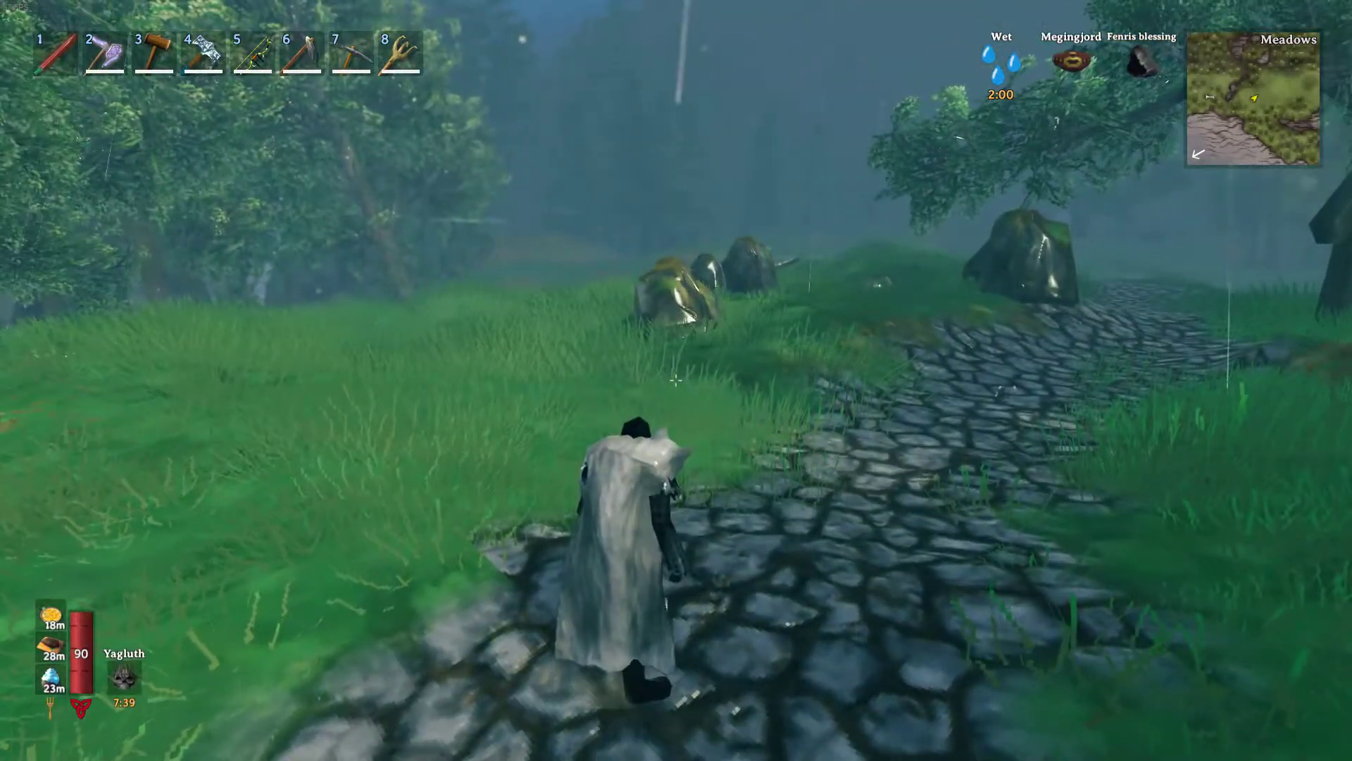
# Equip the cultivator (8) and plant a small bush in the meadow
pyautogui.press('8')
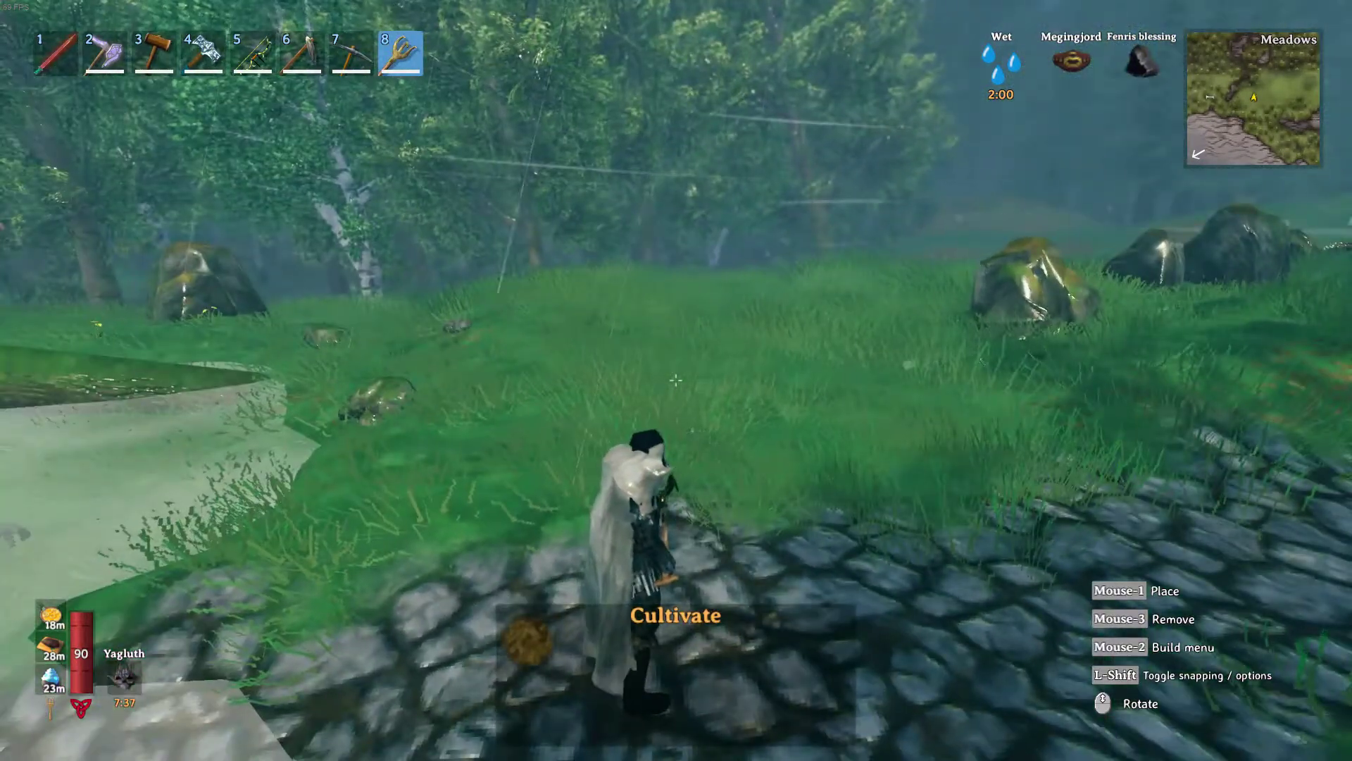
pyautogui.rightClick(677, 381)
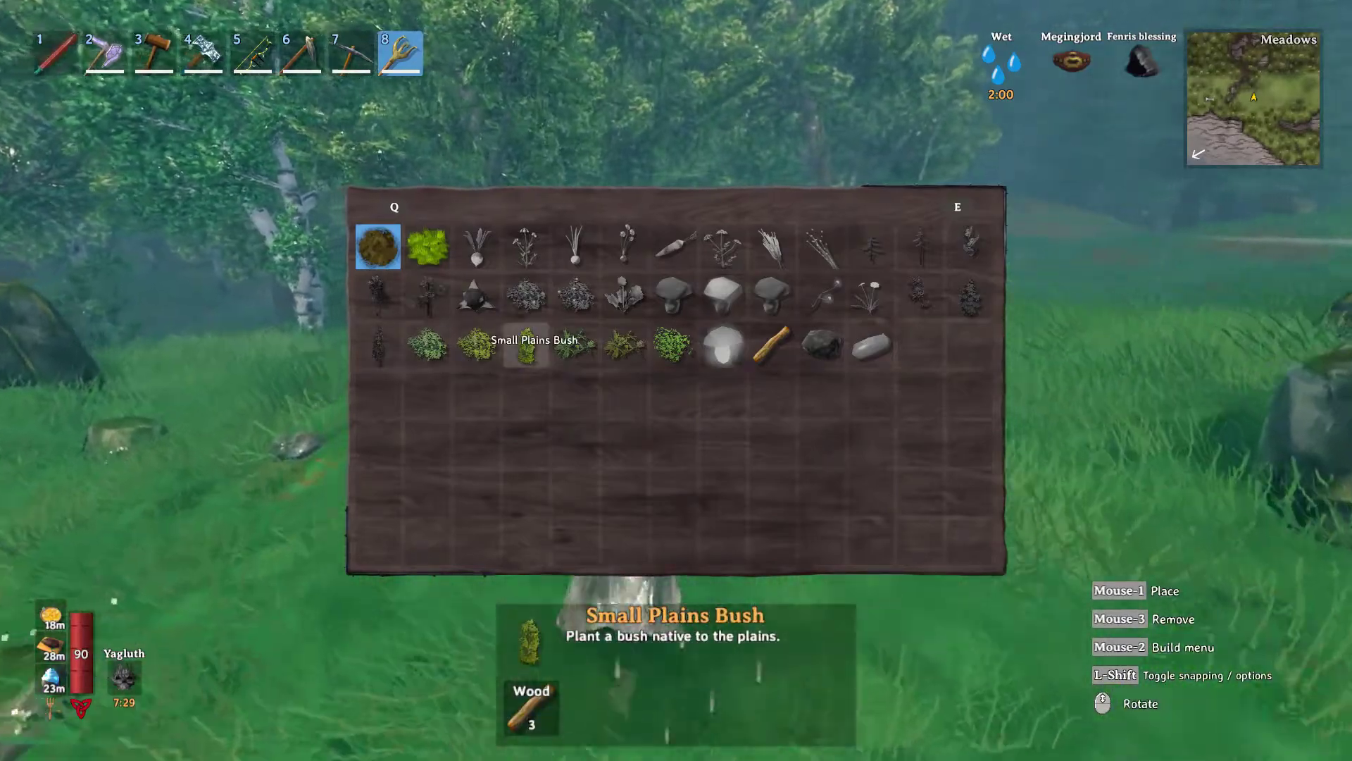
pyautogui.click(477, 345)
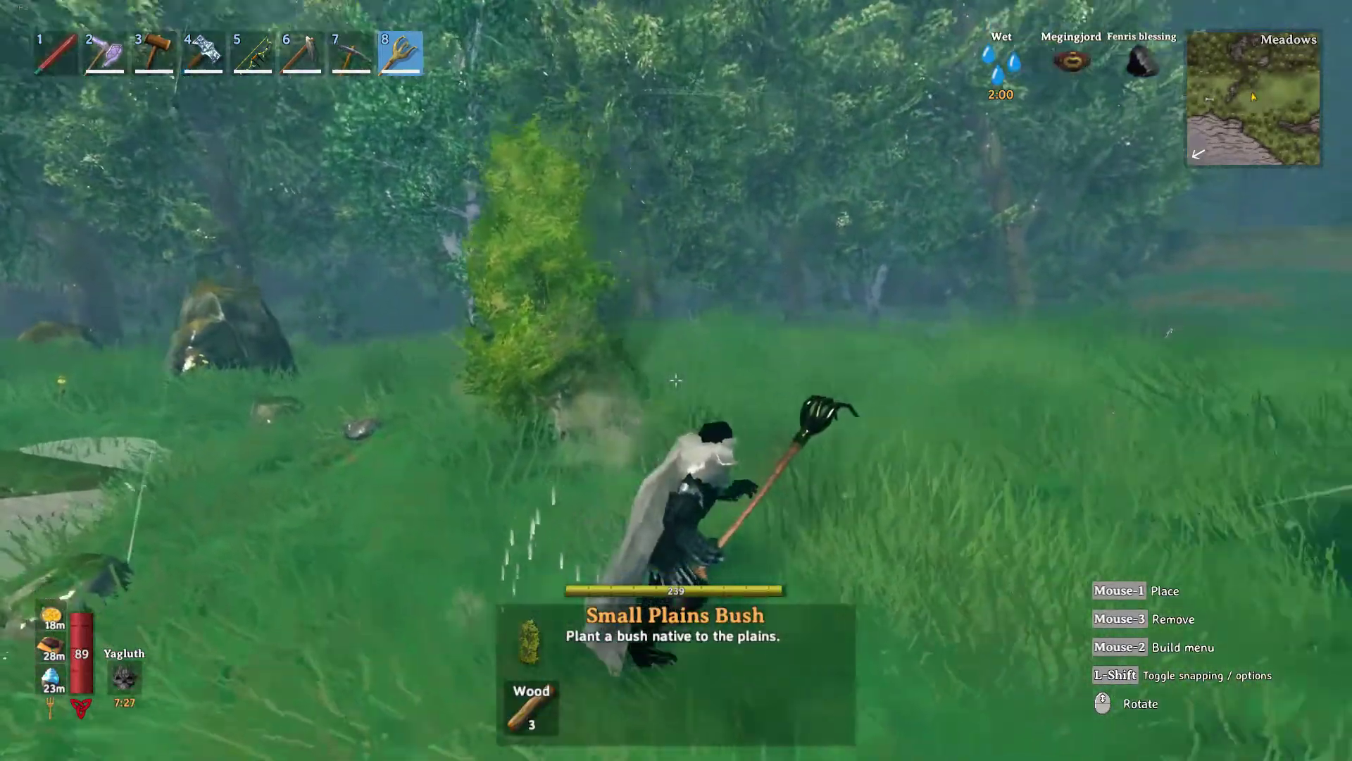
pyautogui.rightClick(675, 380)
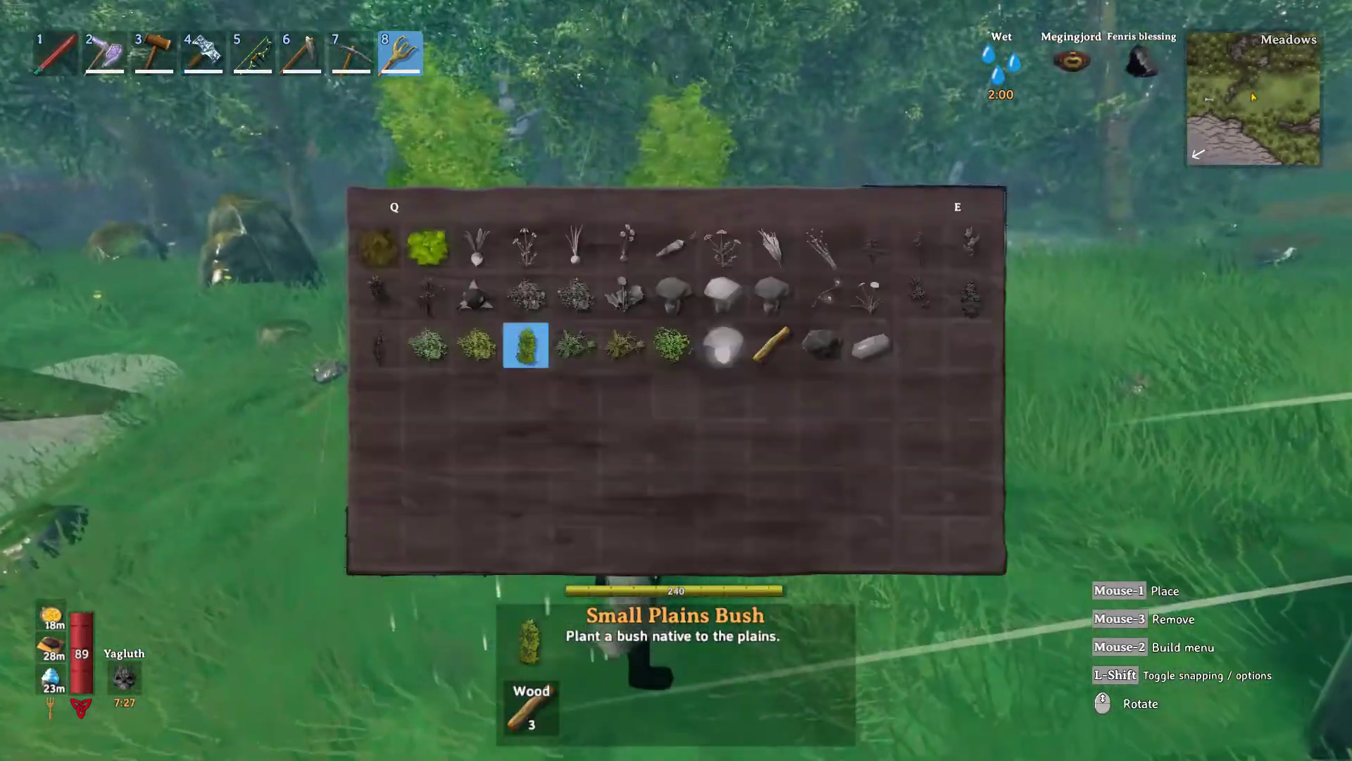
pyautogui.click(432, 348)
pyautogui.click(676, 381)
# Plant a second small bush and a Small Dead Fir Tree
pyautogui.rightClick(676, 381)
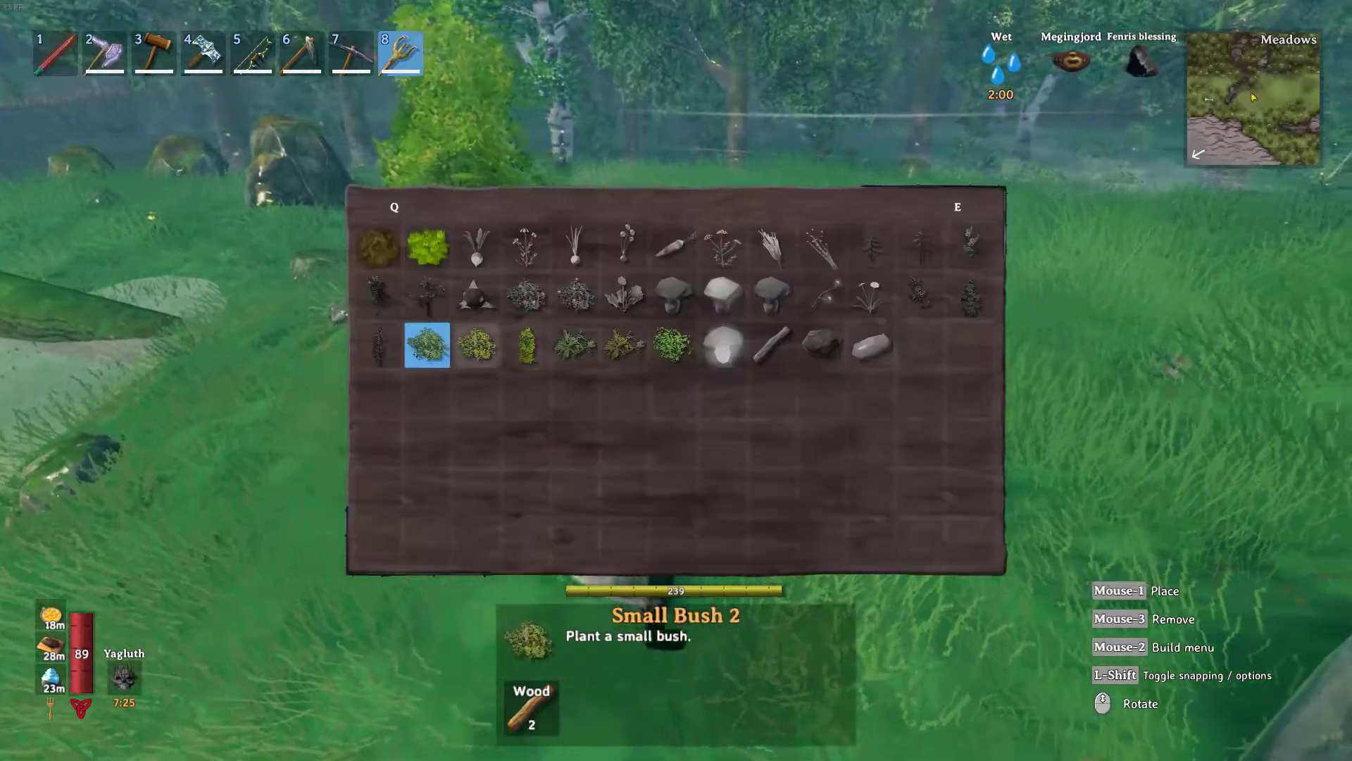
pyautogui.click(426, 348)
pyautogui.click(677, 381)
pyautogui.rightClick(677, 380)
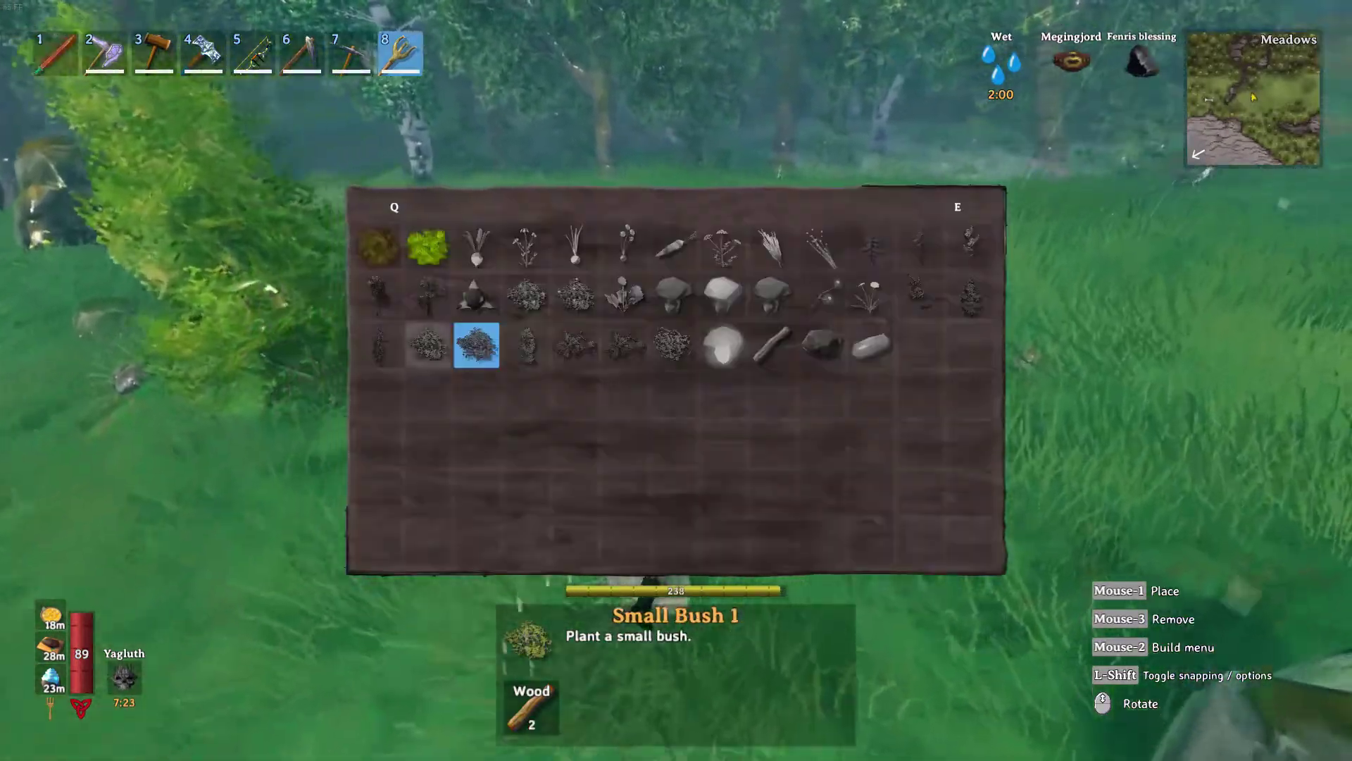
pyautogui.click(474, 343)
pyautogui.click(676, 380)
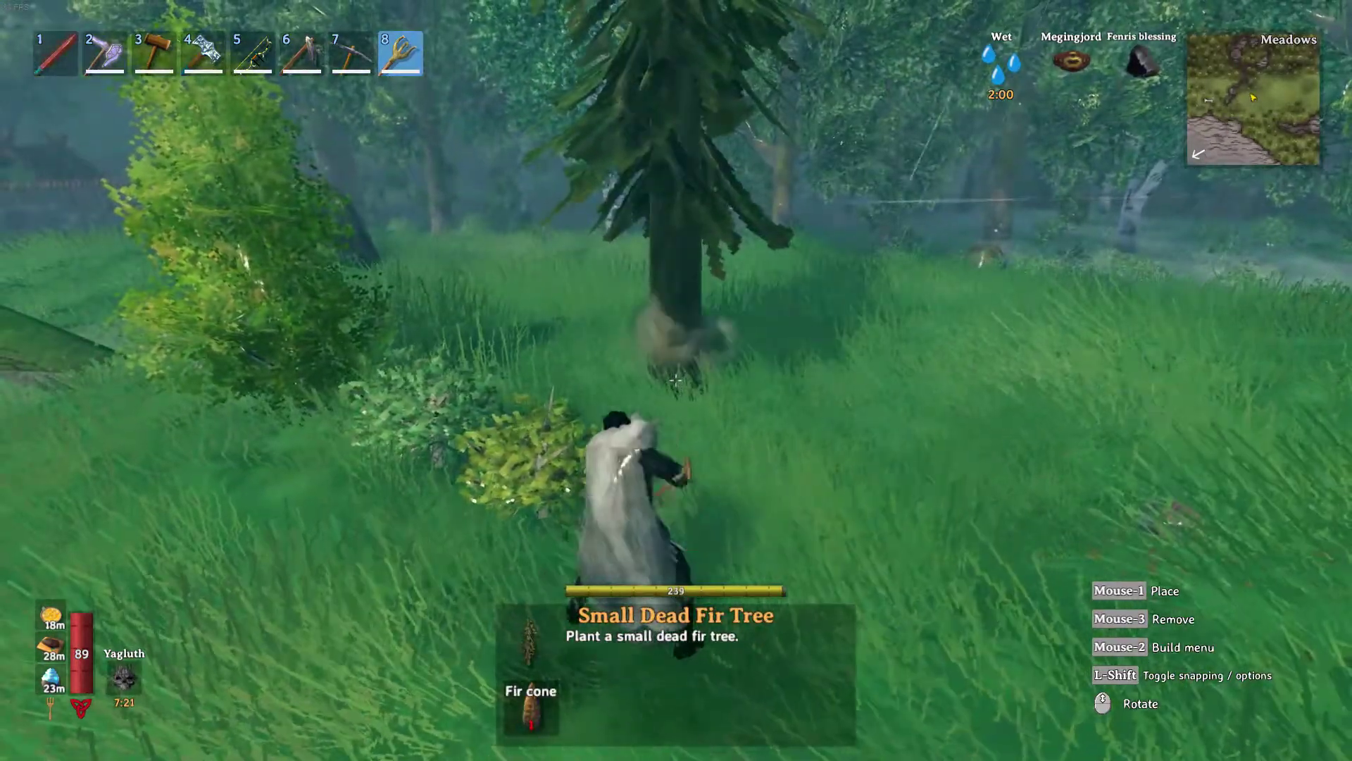
# Plant a small shrub and a Glowing Mushroom in the grass
pyautogui.rightClick(676, 381)
pyautogui.click(677, 381)
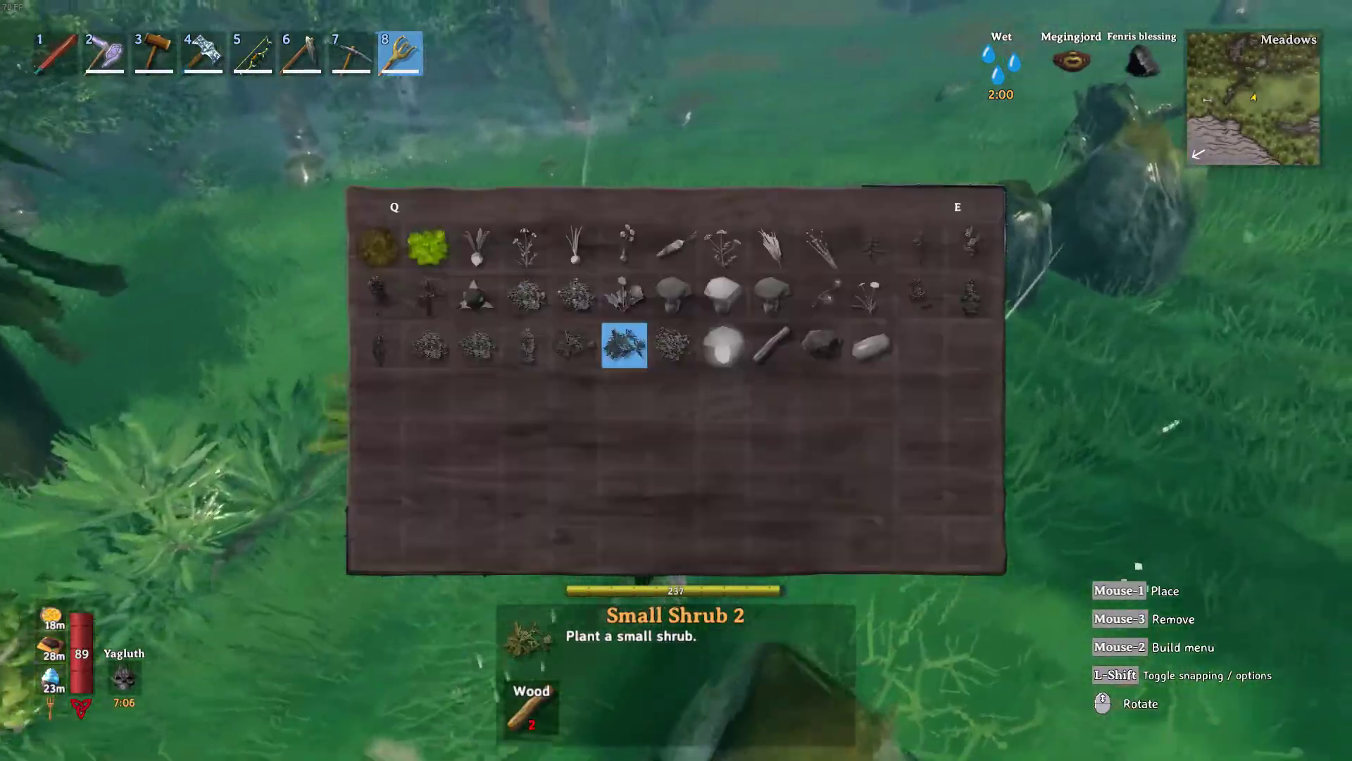
pyautogui.click(724, 344)
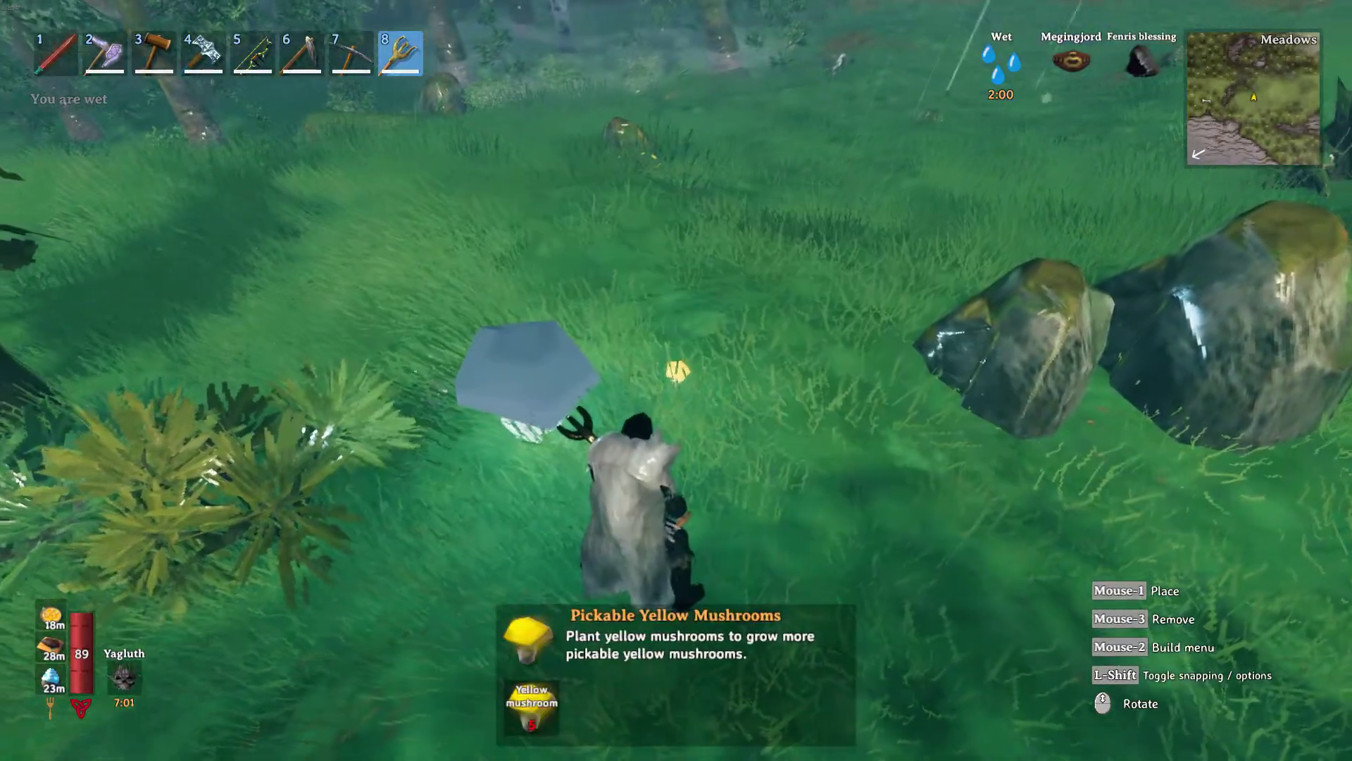
pyautogui.click(676, 371)
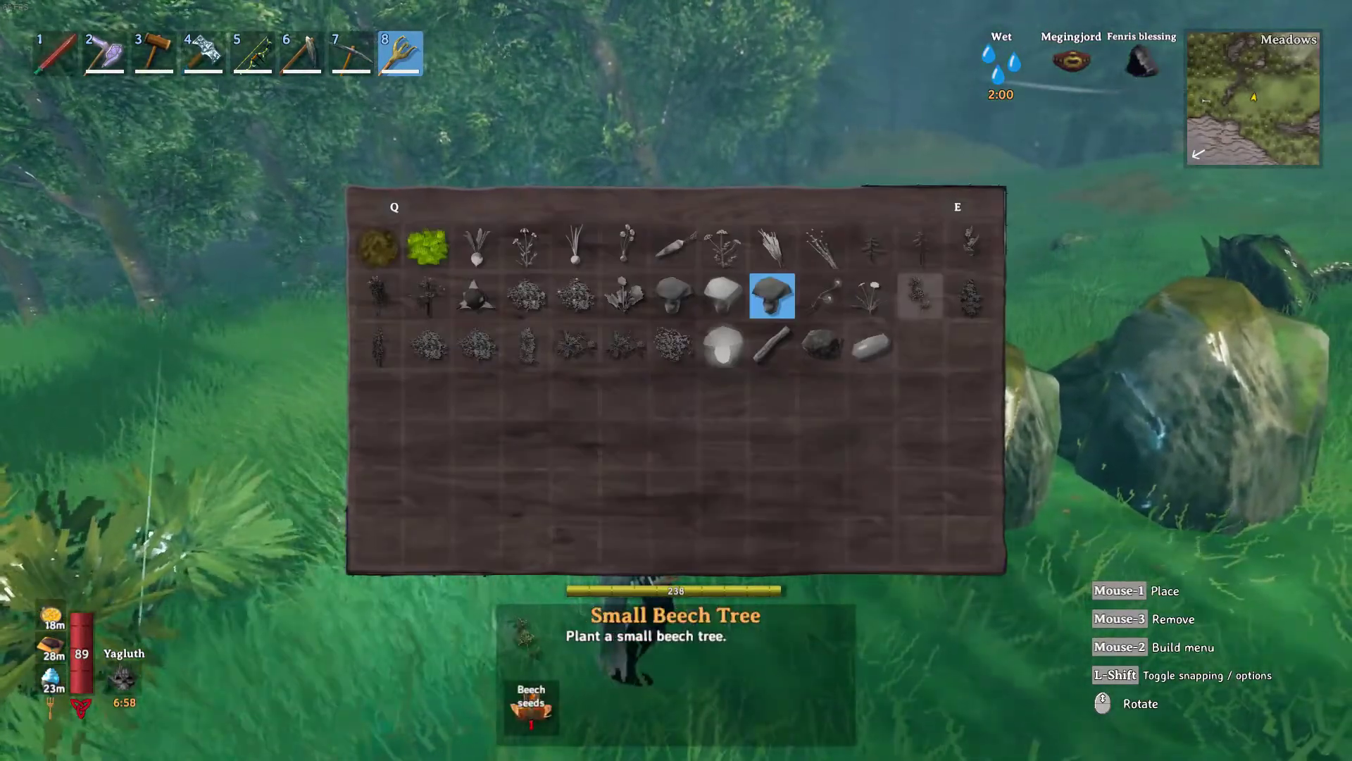
# Plant a small fir tree and a blueberry bush by the rocks
pyautogui.click(821, 296)
pyautogui.click(969, 296)
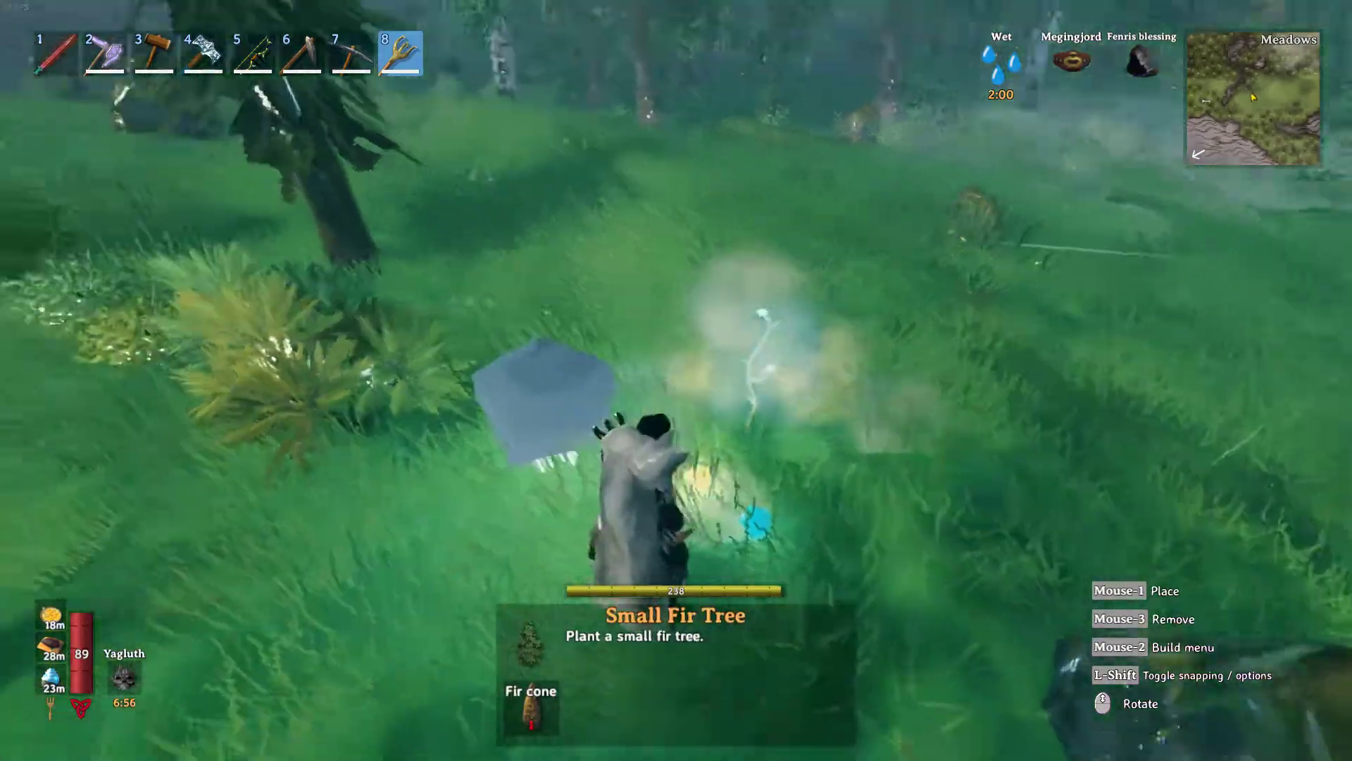
pyautogui.rightClick(676, 381)
pyautogui.click(920, 296)
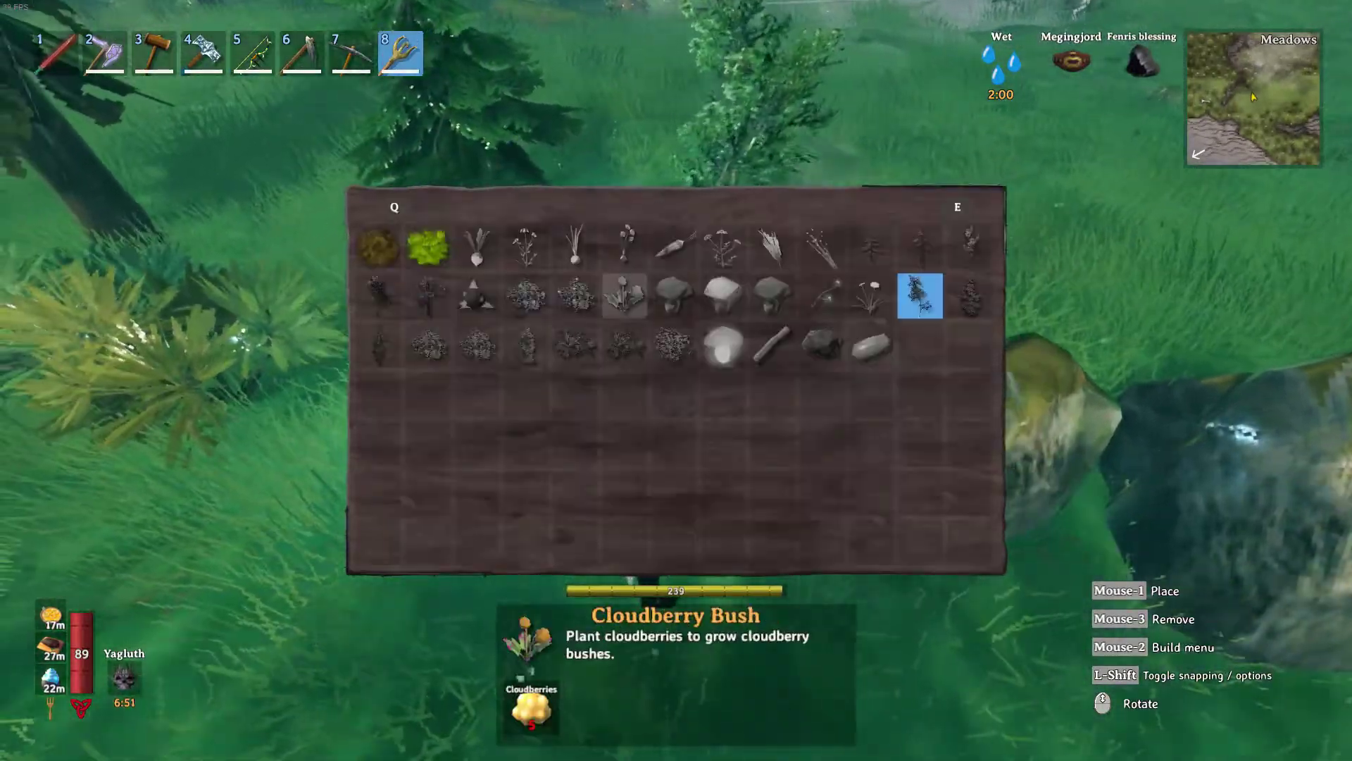
pyautogui.click(869, 297)
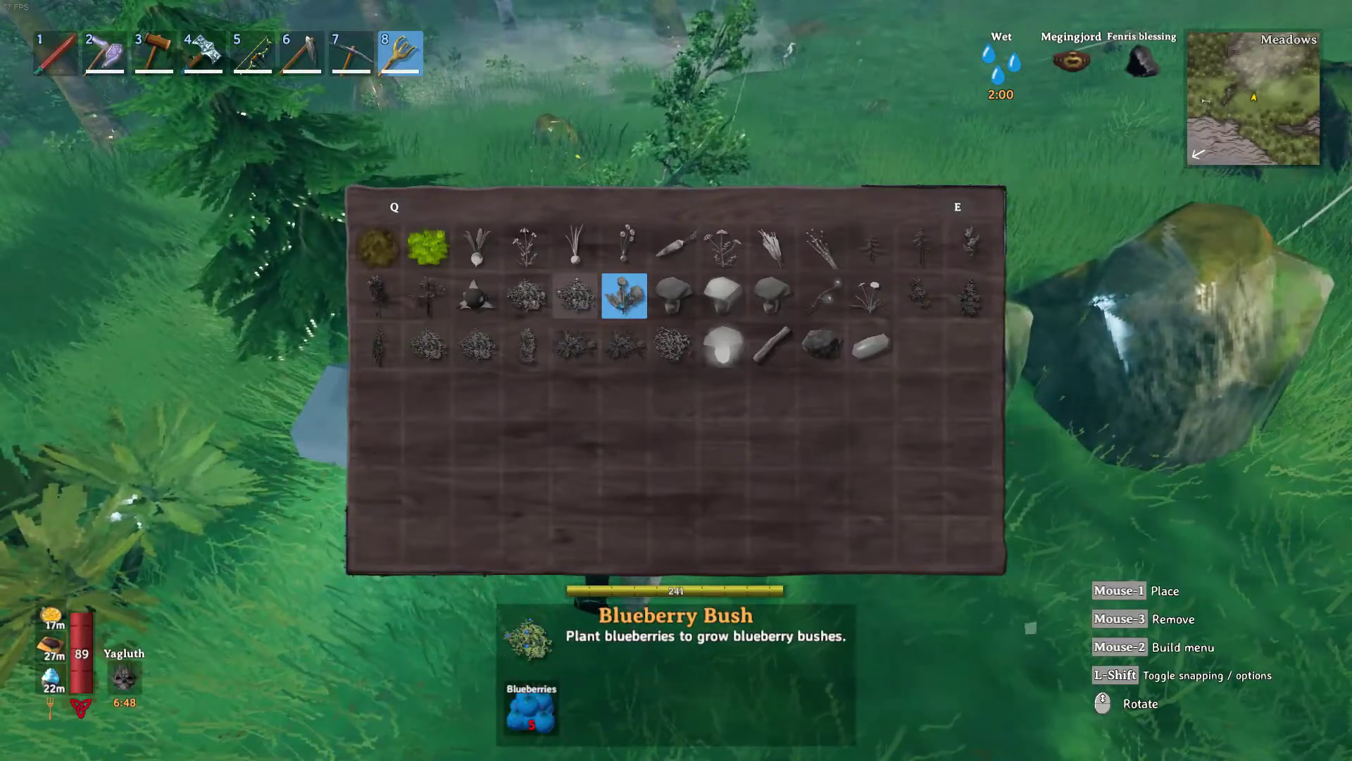
pyautogui.rightClick(676, 380)
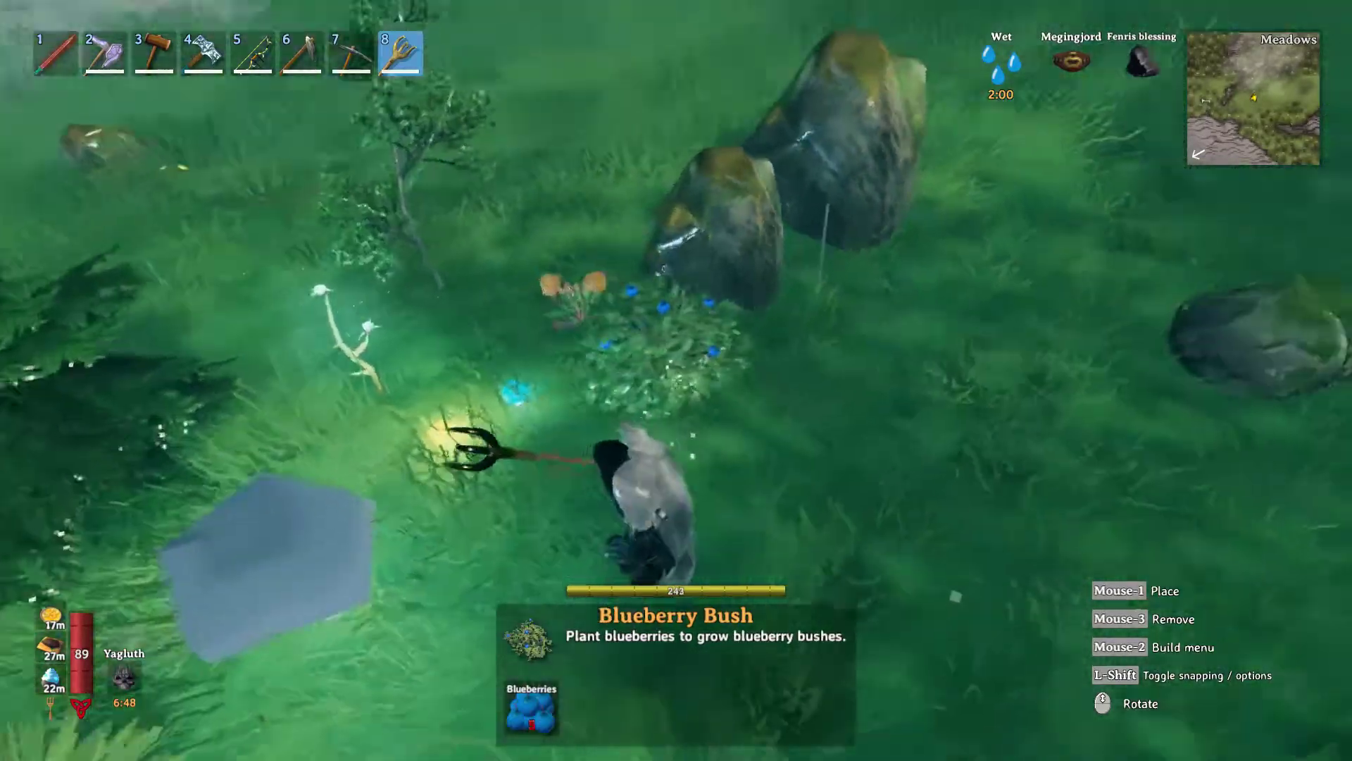
pyautogui.click(575, 296)
pyautogui.rightClick(676, 380)
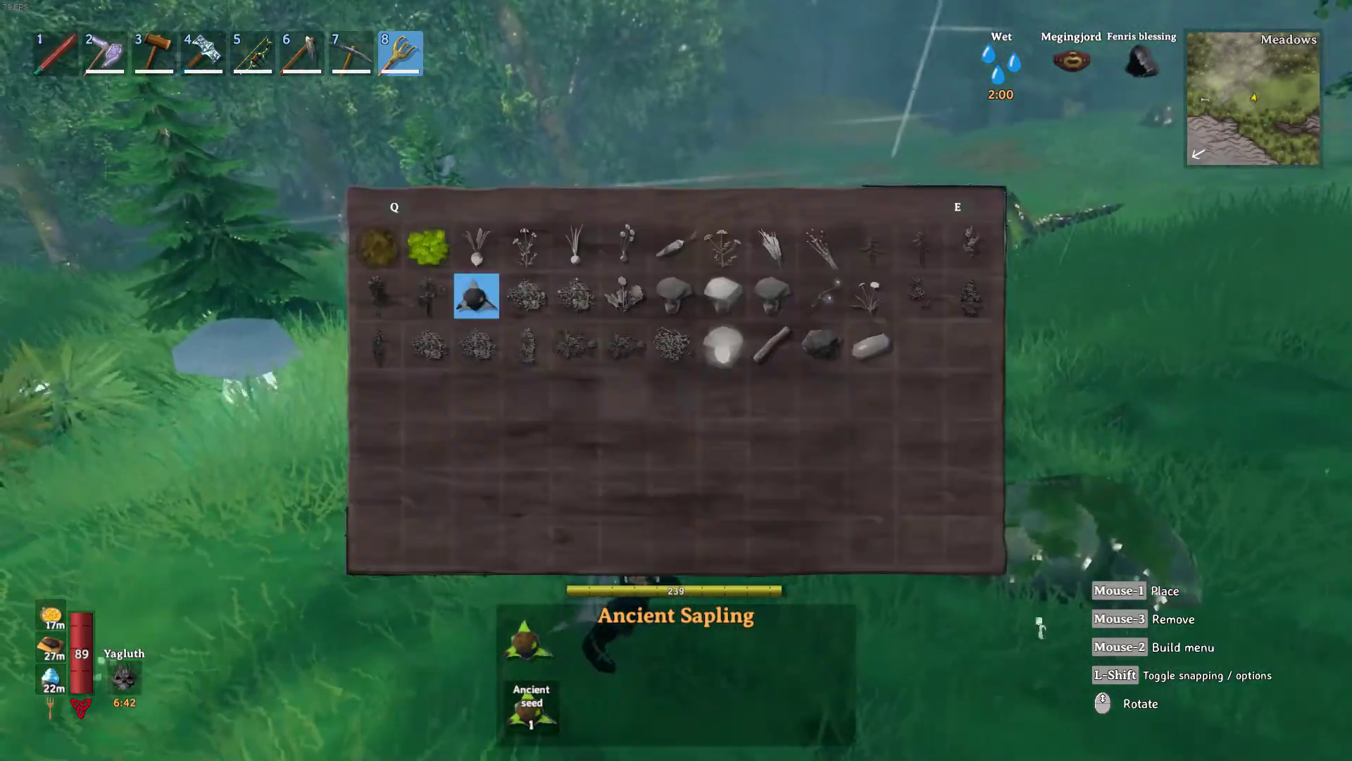
# Equip the hammer (3), fly around the village with debug fly (Z), then put the hammer away
pyautogui.press('3')
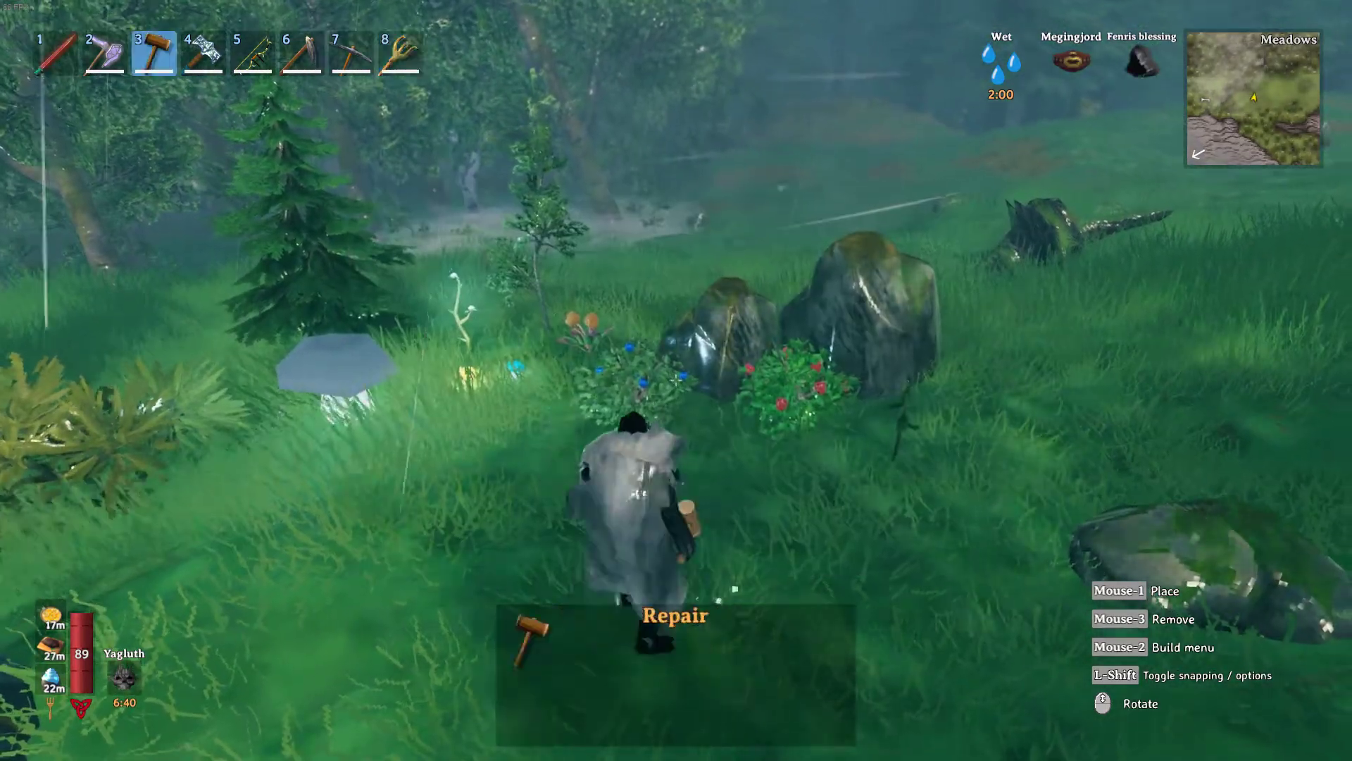
pyautogui.press('3')
pyautogui.press('w')
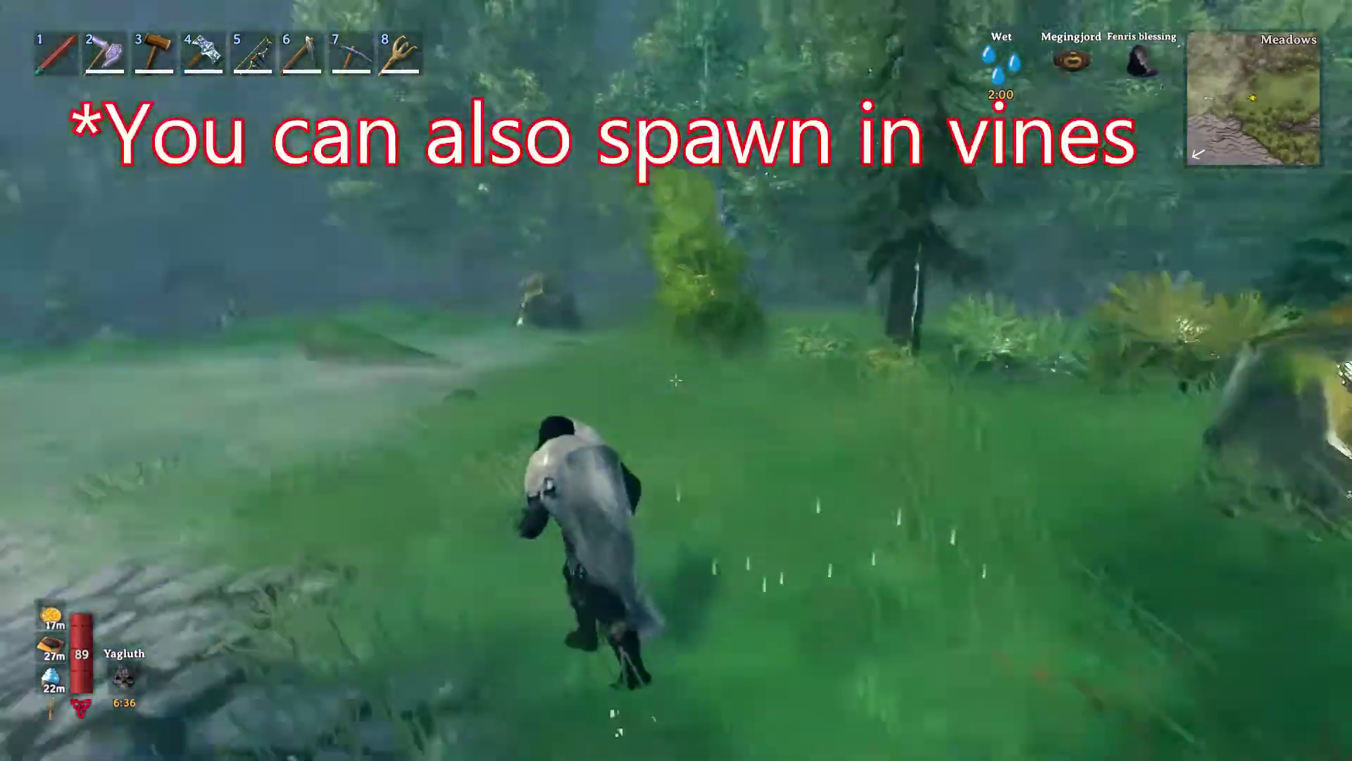
pyautogui.press('z')
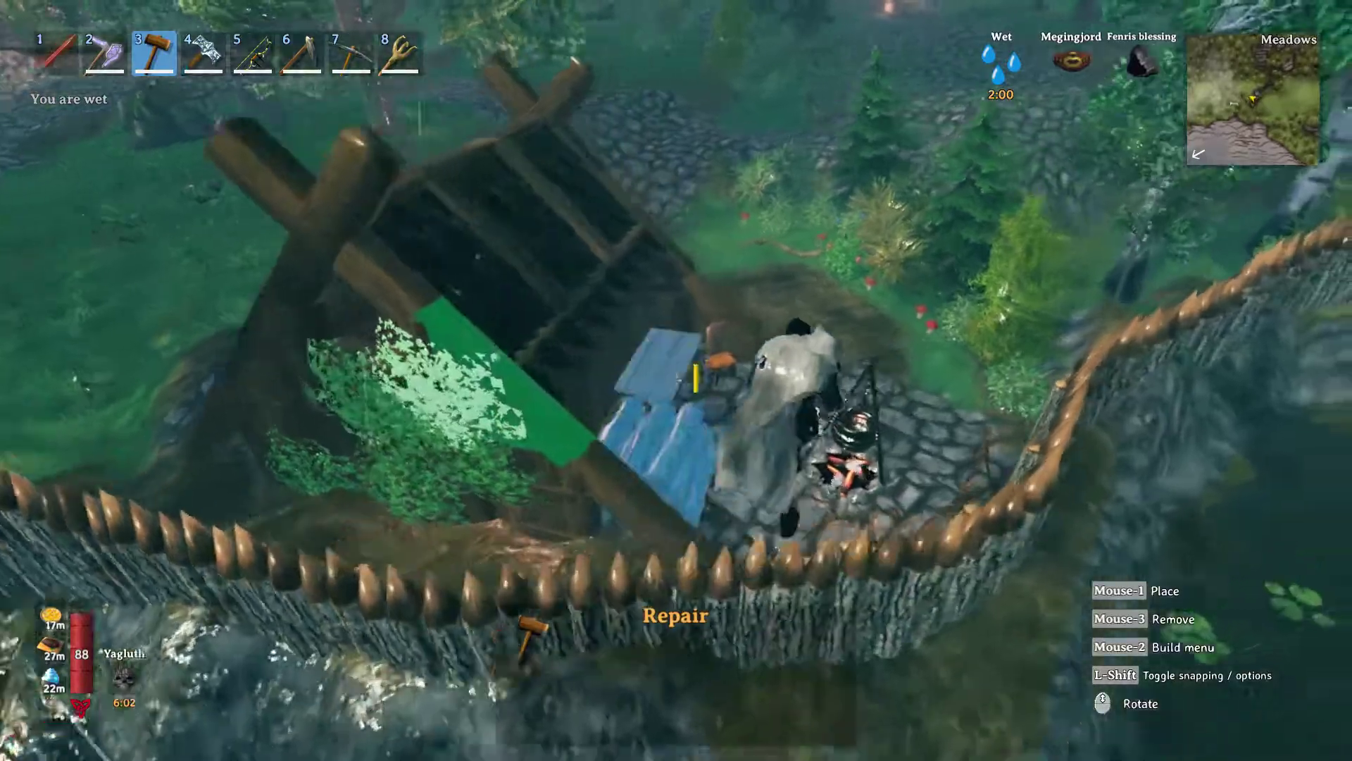
pyautogui.press('z')
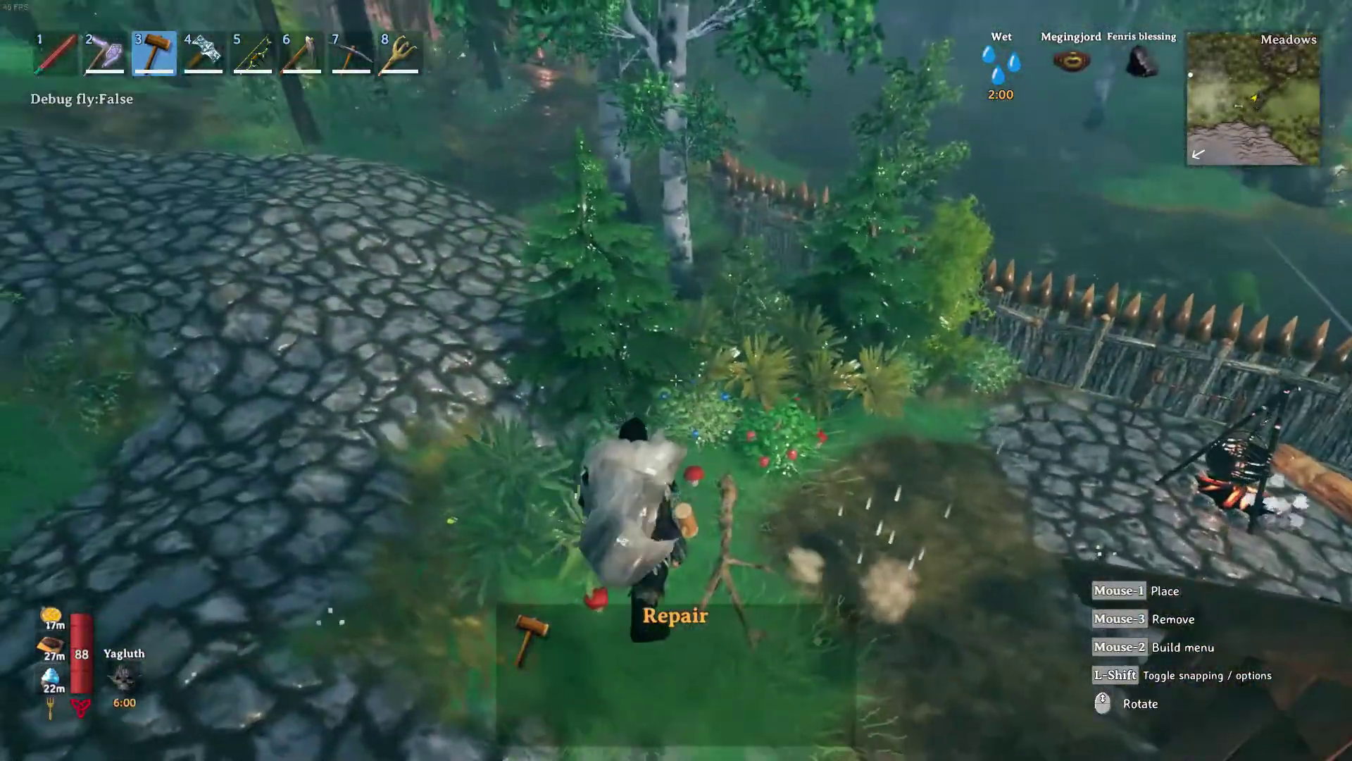
pyautogui.press('z')
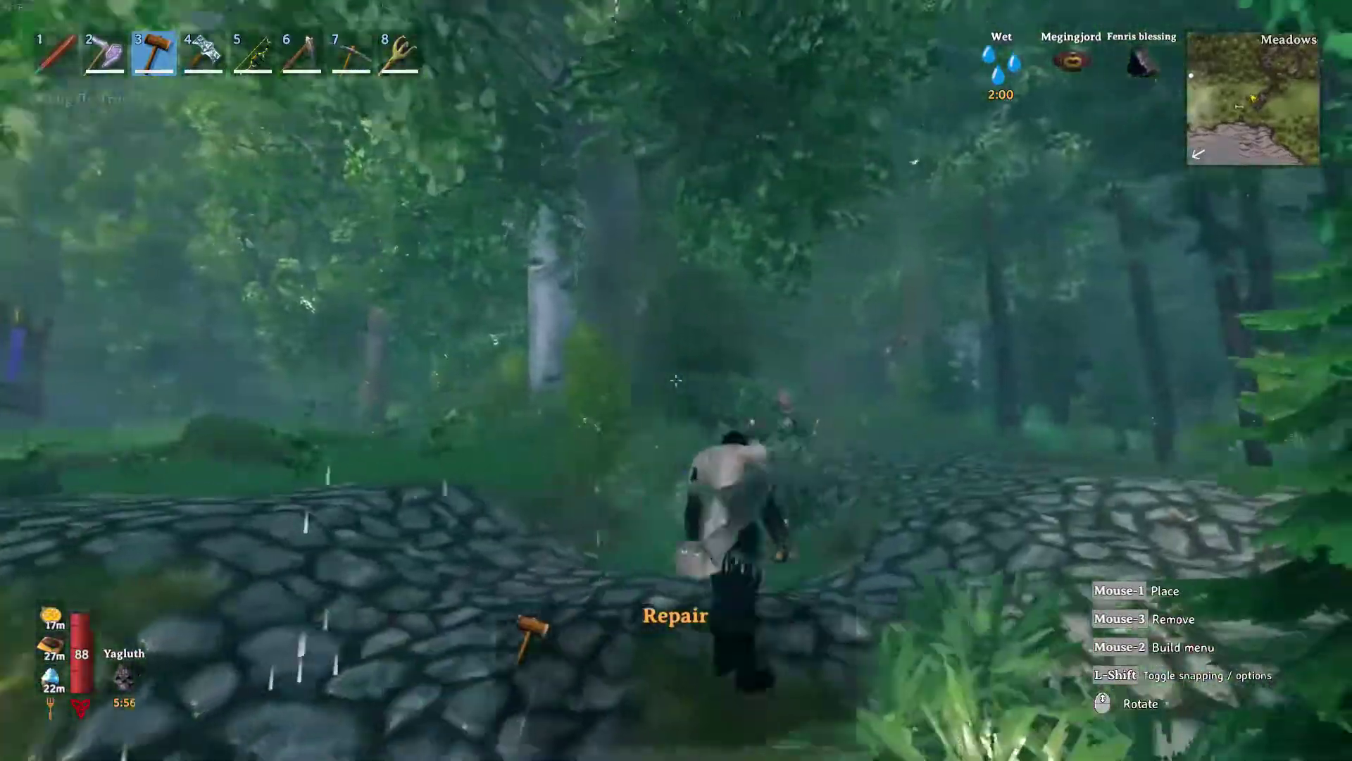
pyautogui.press('z')
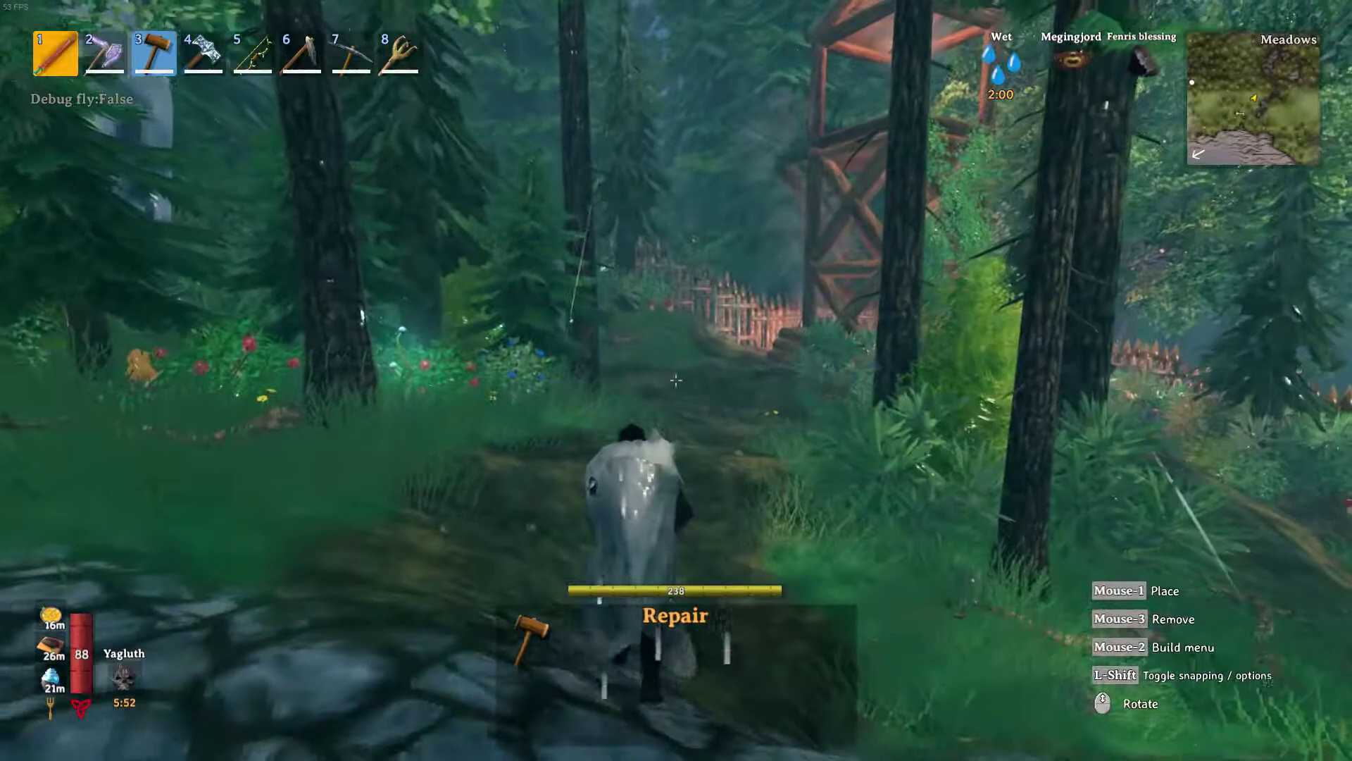
pyautogui.press('3')
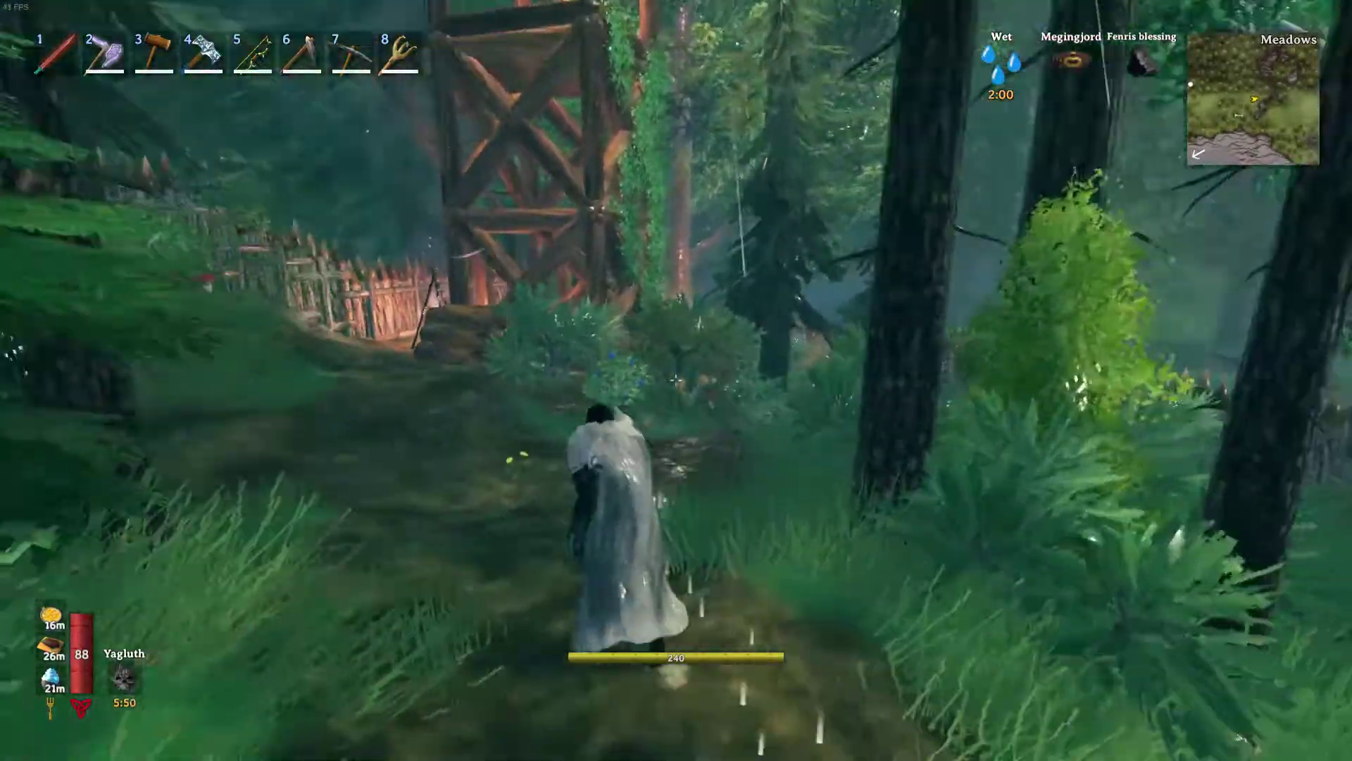